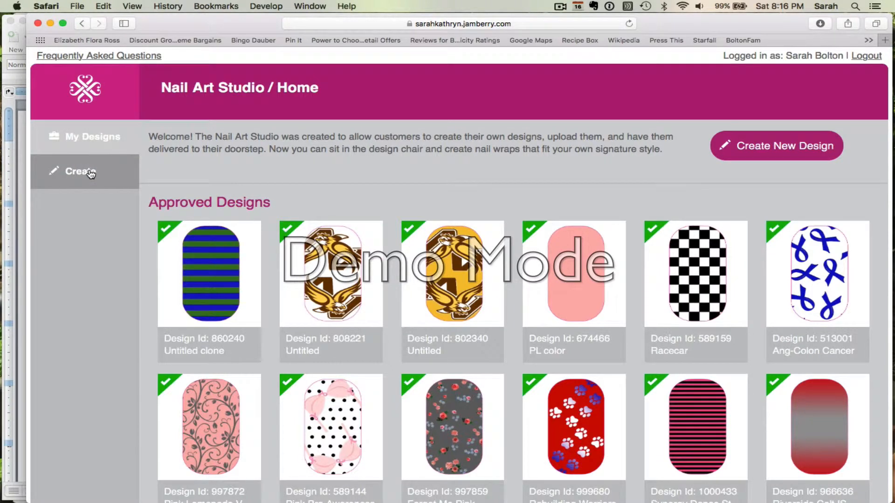
Start a new blank nail wrap design.
scroll(302, 279, "down", 5)
scroll(302, 278, "up", 5)
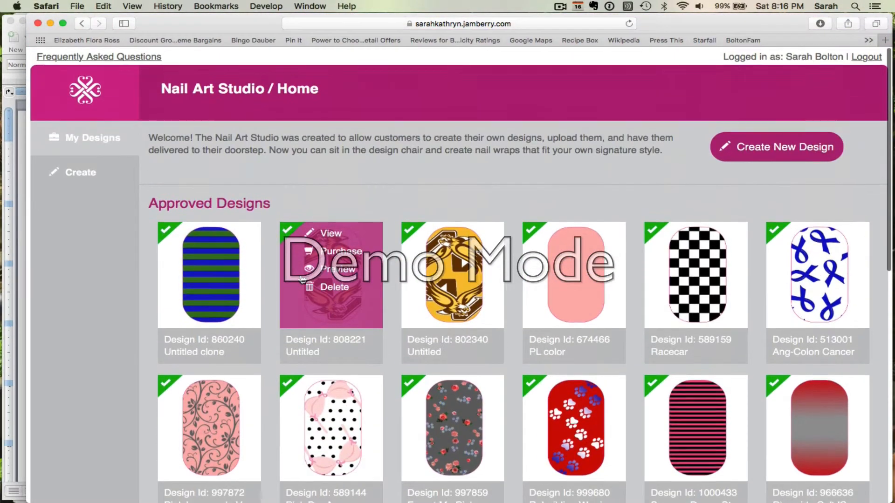
left_click(96, 171)
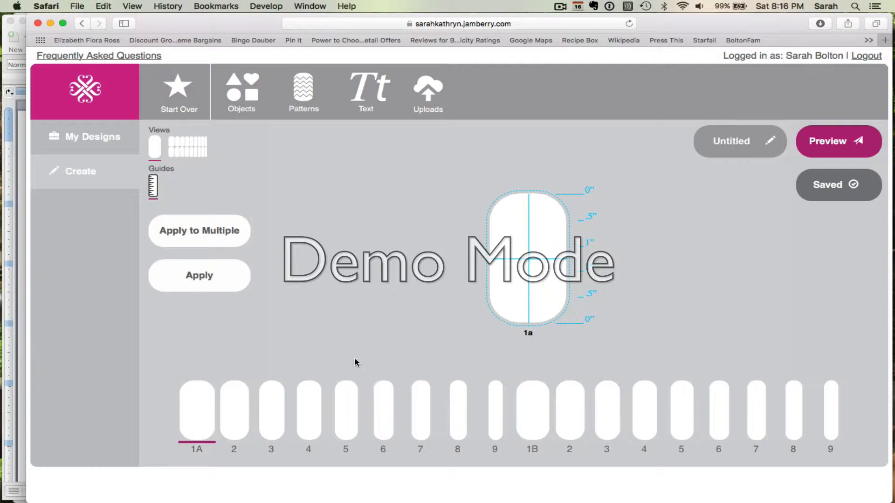
Insert a square object on wrap 2 of the A set.
left_click(242, 406)
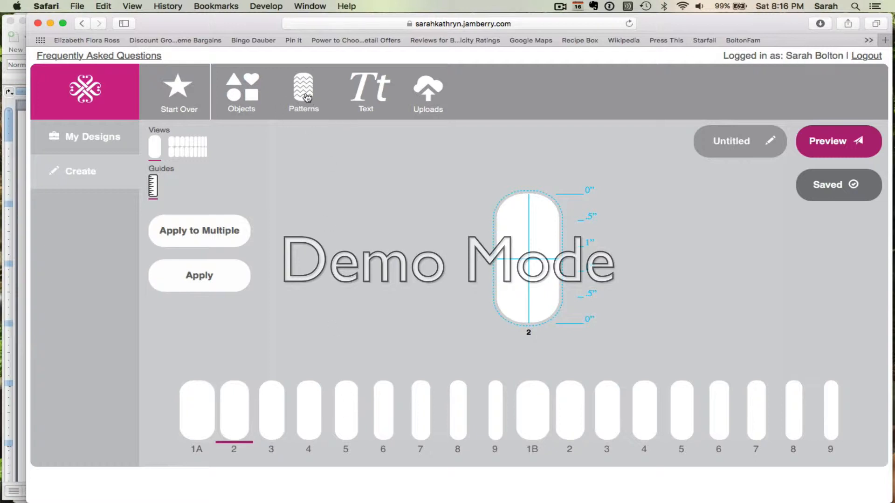
left_click(244, 95)
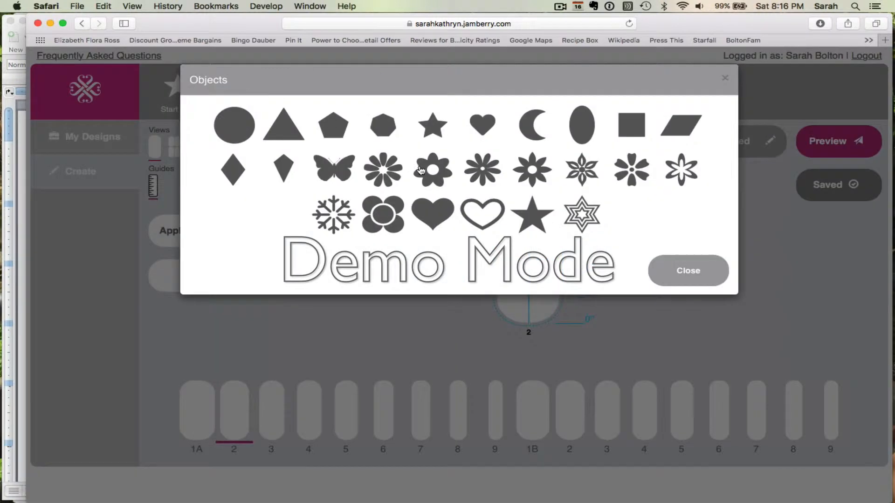
left_click(636, 125)
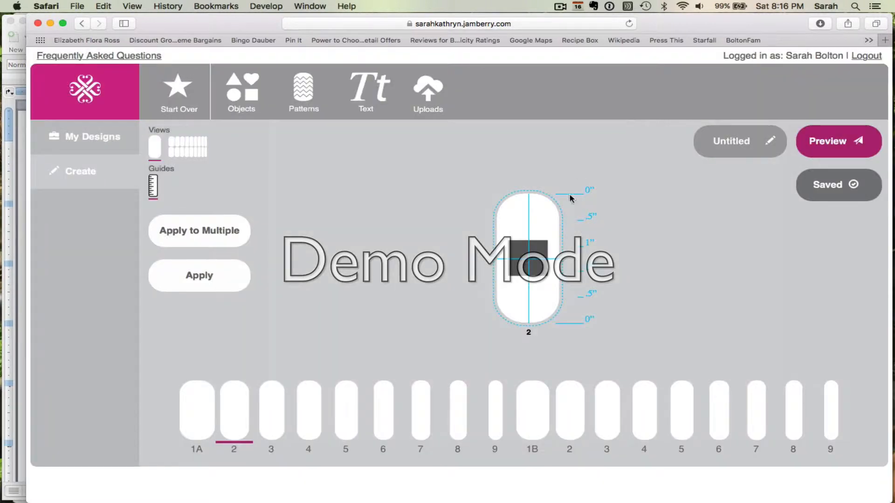
Stretch and reposition the square until it covers all of wrap 2, and colour it light pink.
left_click(520, 258)
left_click_drag(528, 227, 528, 121)
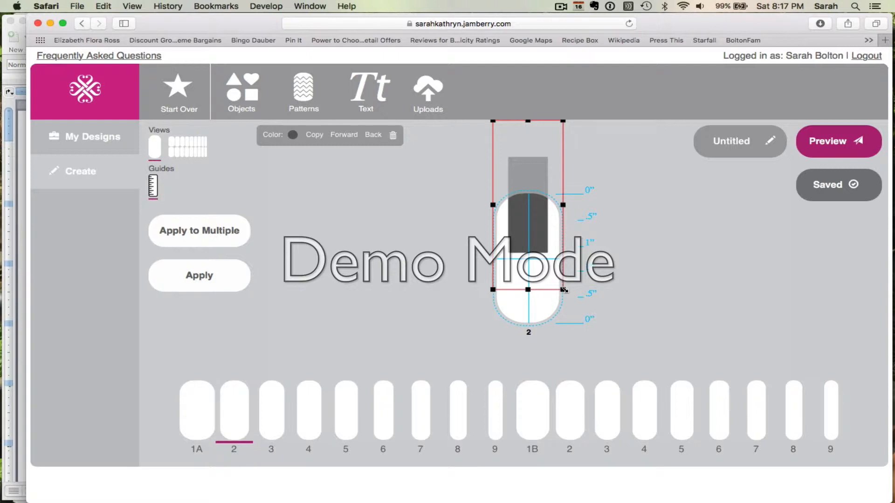
left_click_drag(564, 289, 642, 344)
left_click(523, 241)
left_click_drag(564, 290, 628, 363)
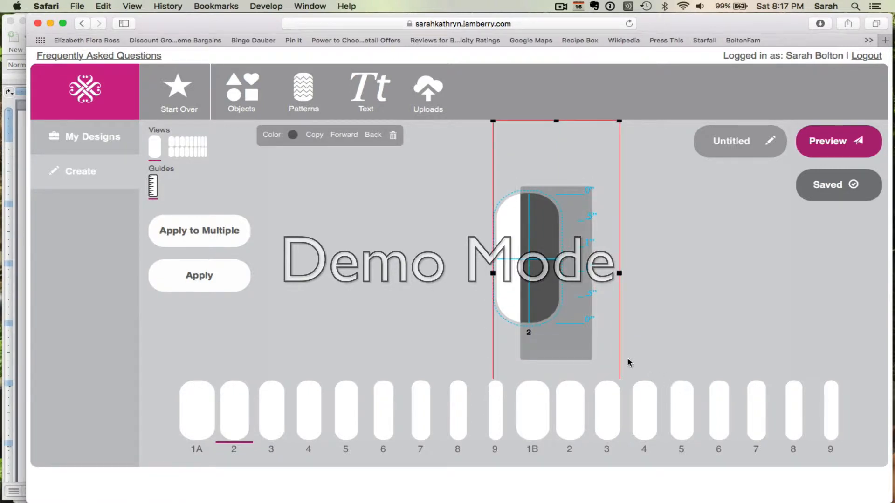
left_click_drag(569, 328, 514, 295)
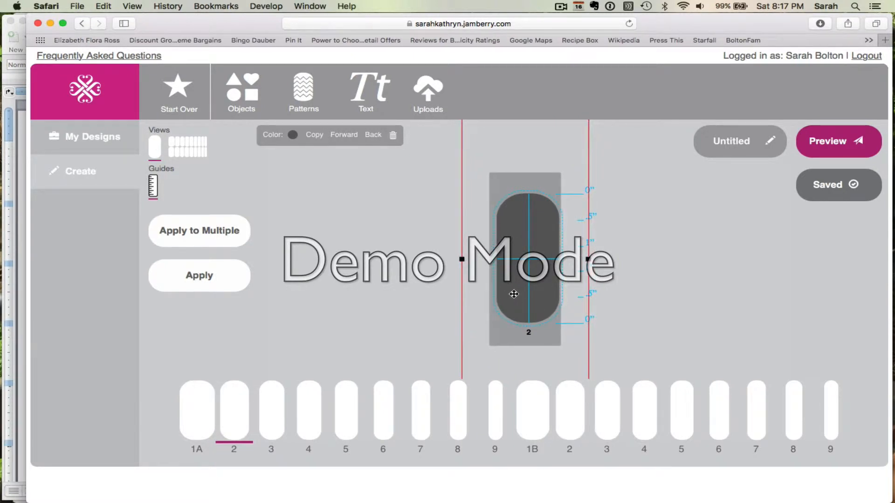
left_click_drag(589, 259, 552, 267)
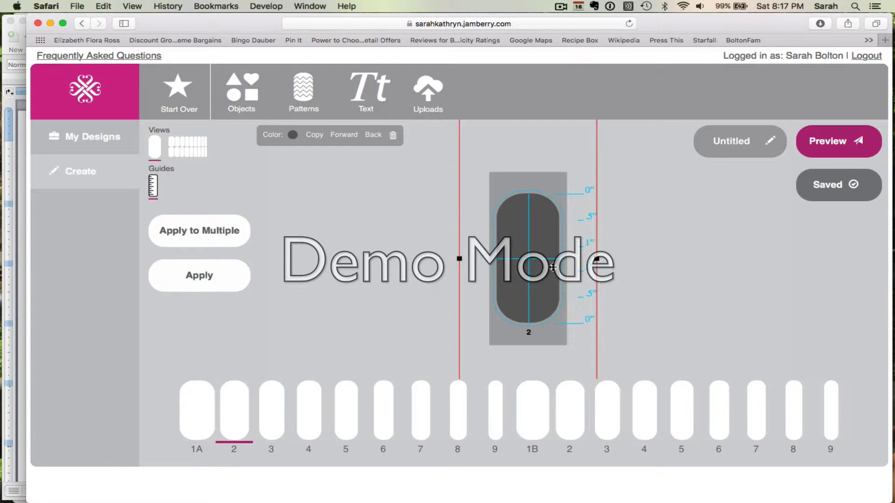
left_click(293, 135)
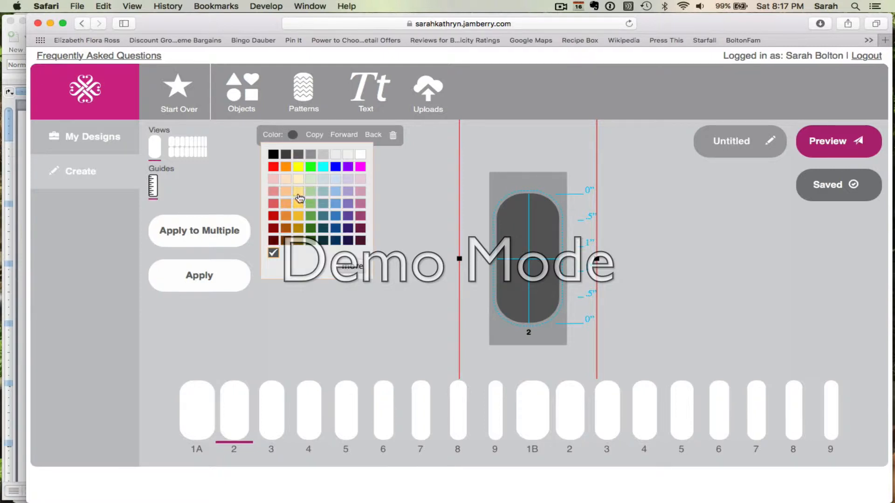
left_click(273, 189)
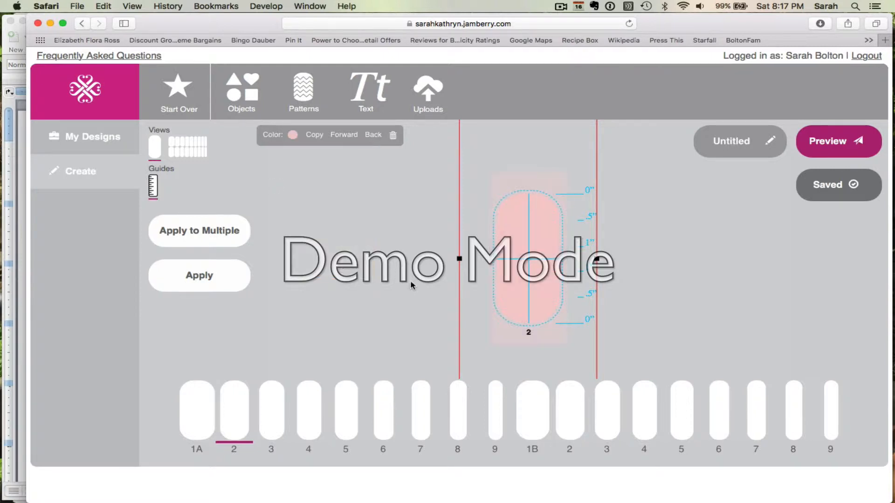
Overlay the small polka-dot pattern on the pink background of wrap 2.
left_click(304, 91)
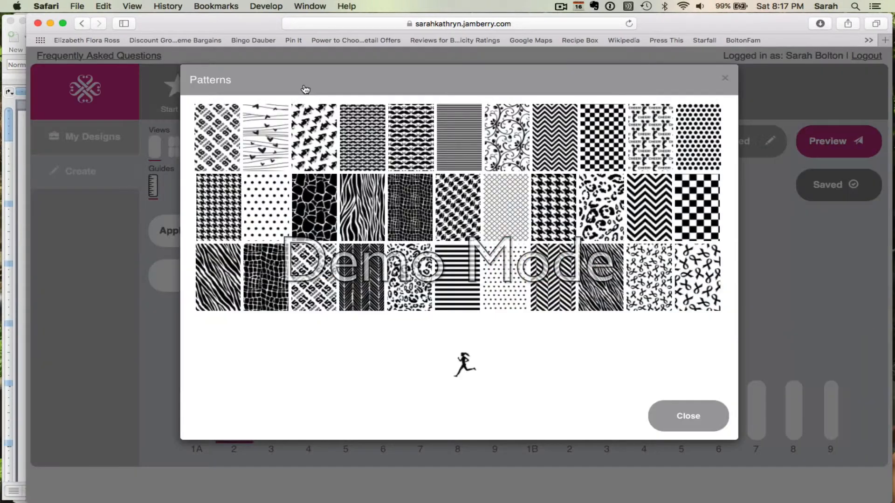
left_click(511, 298)
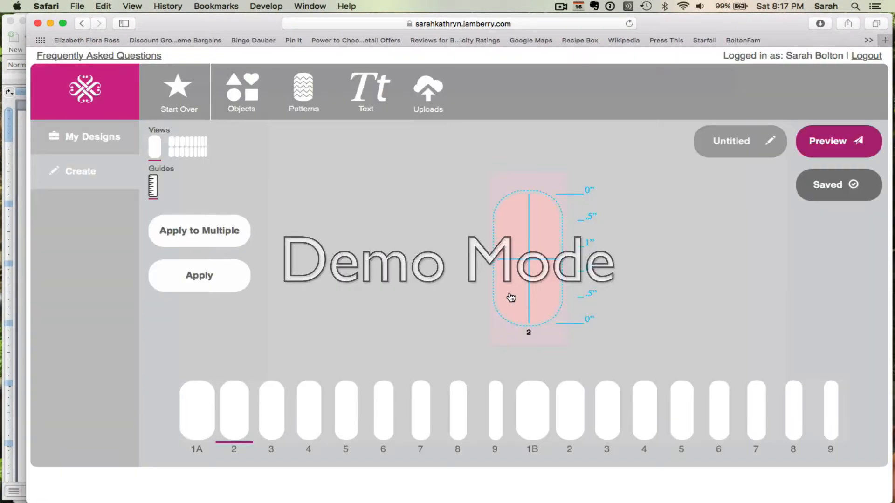
left_click(582, 170)
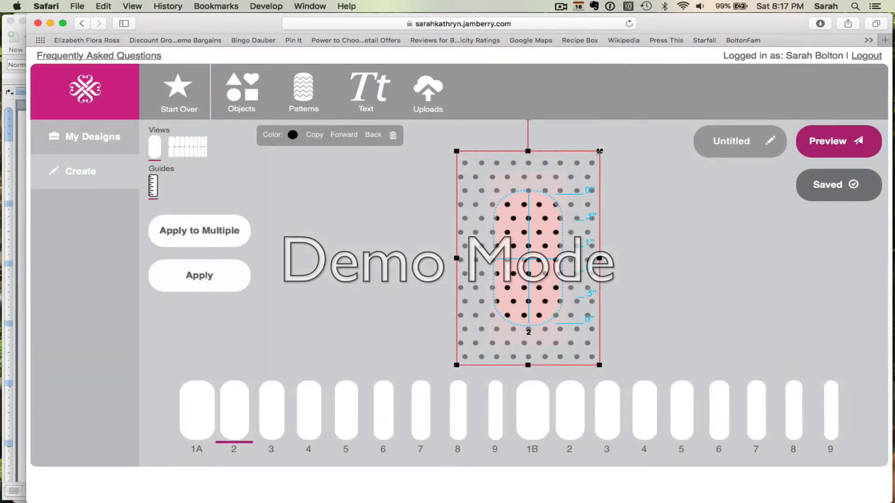
Resize the dot pattern to cover wrap 2, tilt it slightly counter-clockwise, and apply the finished design to the wrap.
left_click_drag(599, 151, 544, 236)
left_click_drag(481, 299, 510, 254)
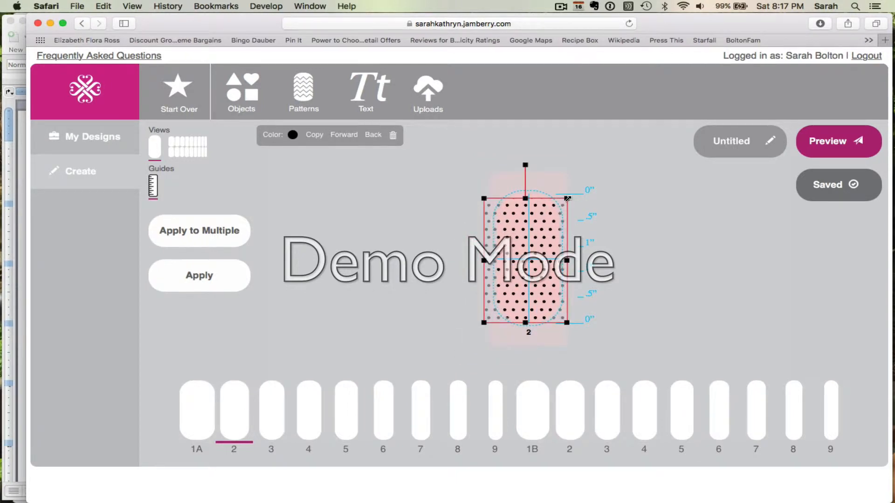
left_click_drag(567, 199, 684, 119)
left_click_drag(599, 189, 575, 251)
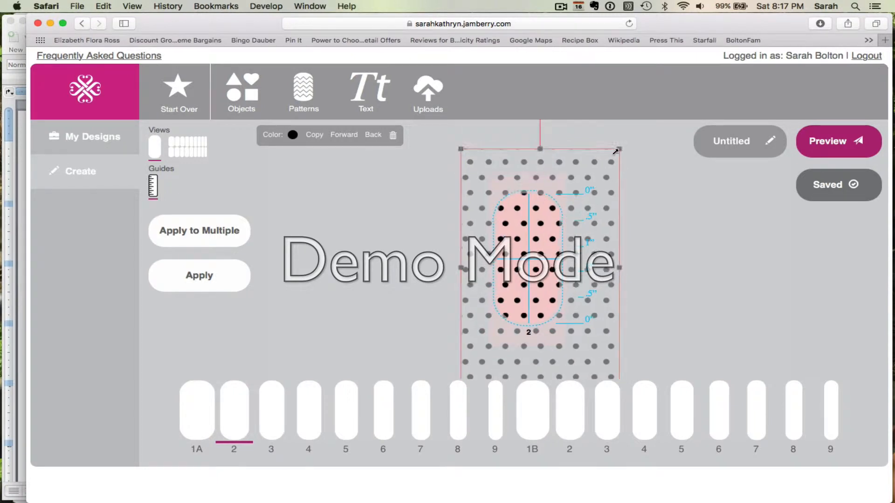
left_click_drag(616, 151, 588, 200)
left_click_drag(571, 243, 582, 211)
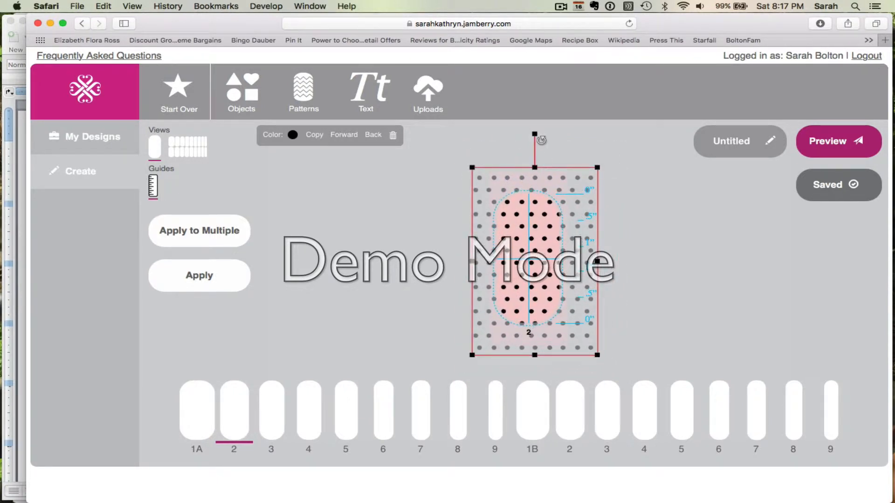
left_click_drag(541, 140, 481, 140)
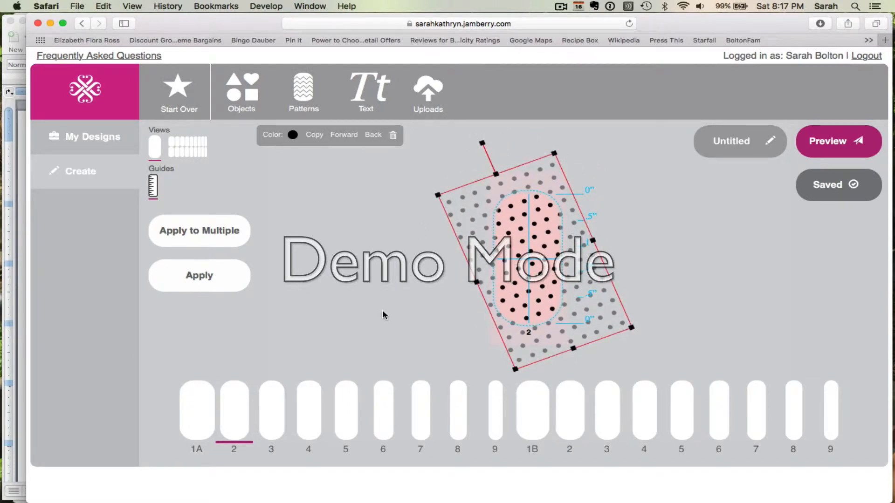
left_click(332, 320)
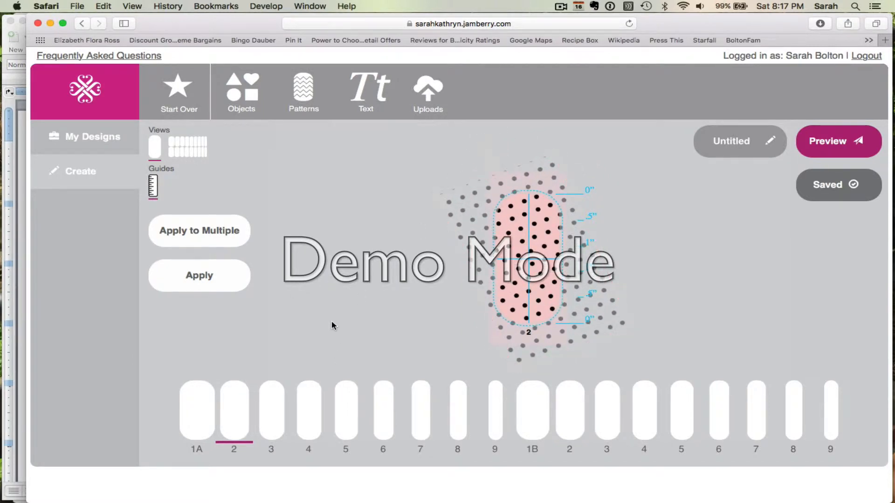
left_click(209, 276)
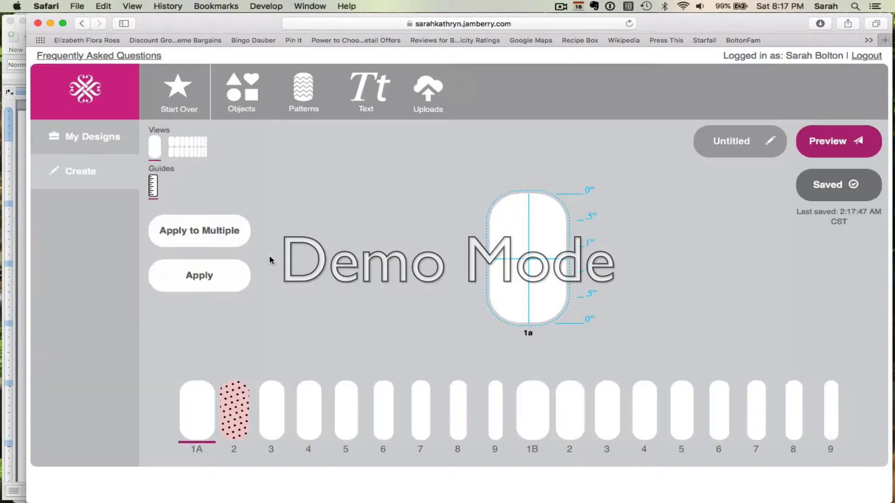
Try to apply the design to wrap 2 of the B set using Apply to Multiple.
left_click(181, 235)
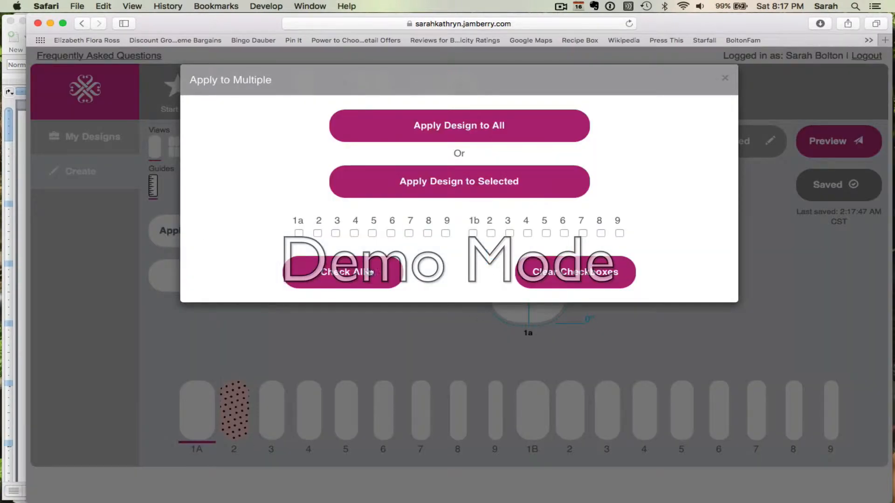
left_click(491, 233)
left_click(449, 190)
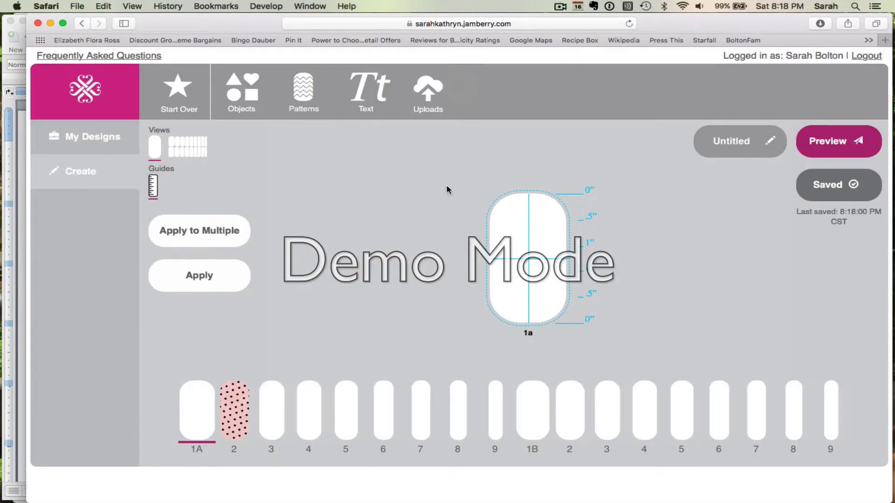
Add a square object to wrap 5 of the A set and stretch it to cover the whole wrap.
left_click(346, 417)
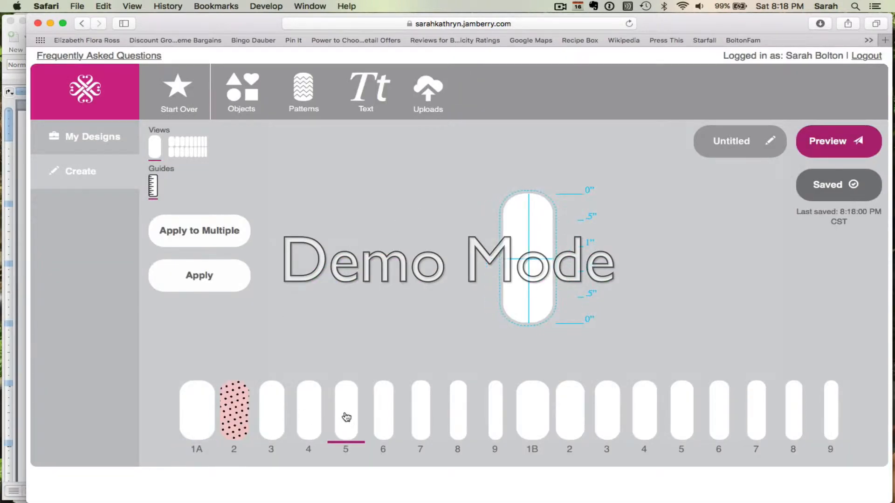
left_click(248, 93)
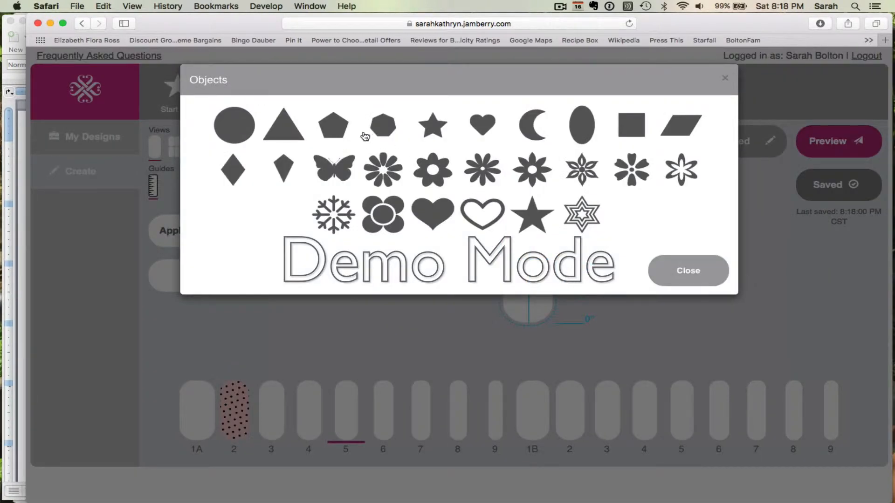
left_click(630, 127)
left_click_drag(521, 260, 497, 192)
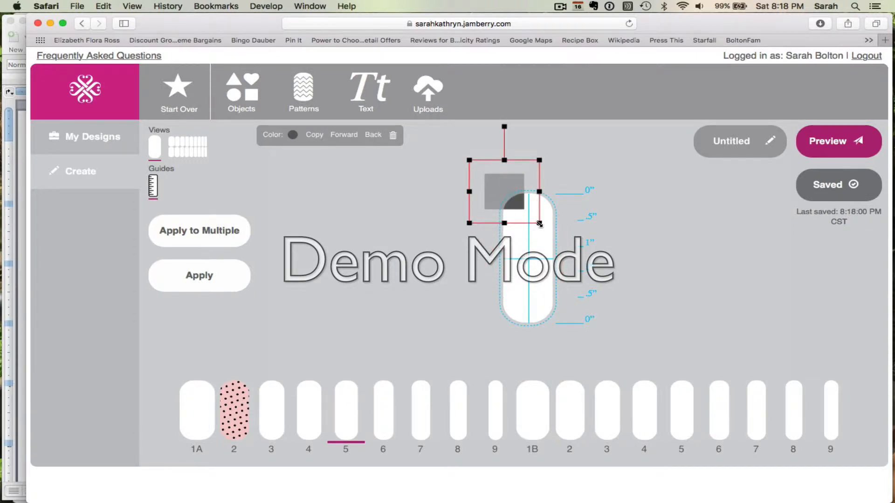
left_click_drag(539, 224, 593, 257)
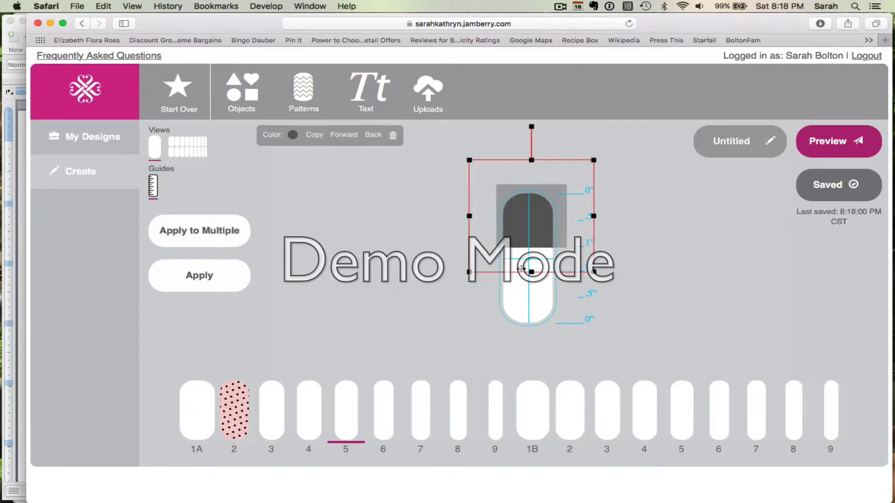
left_click_drag(532, 273, 514, 430)
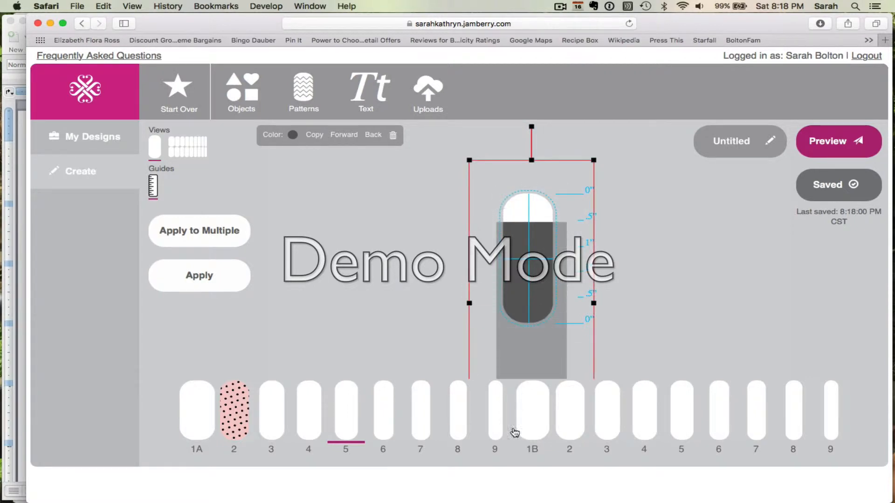
left_click_drag(534, 356, 531, 314)
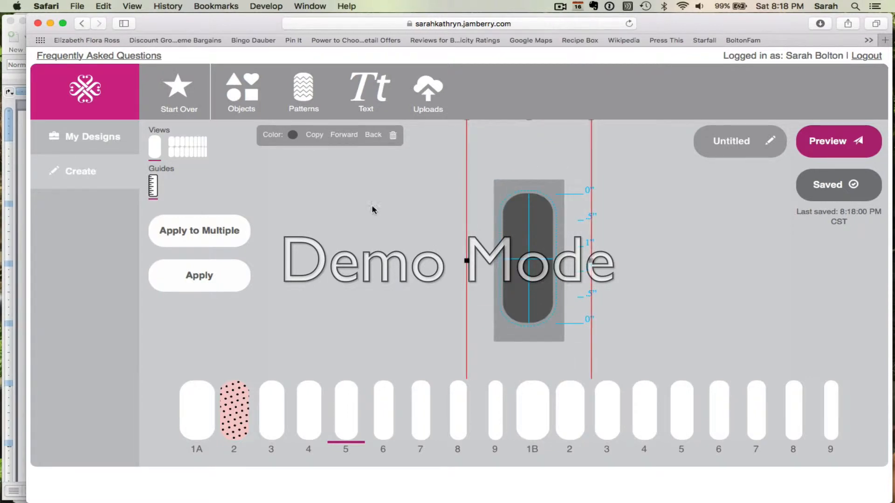
Recolour the square on wrap 5 with the custom light blue #b9d7f2.
left_click(292, 136)
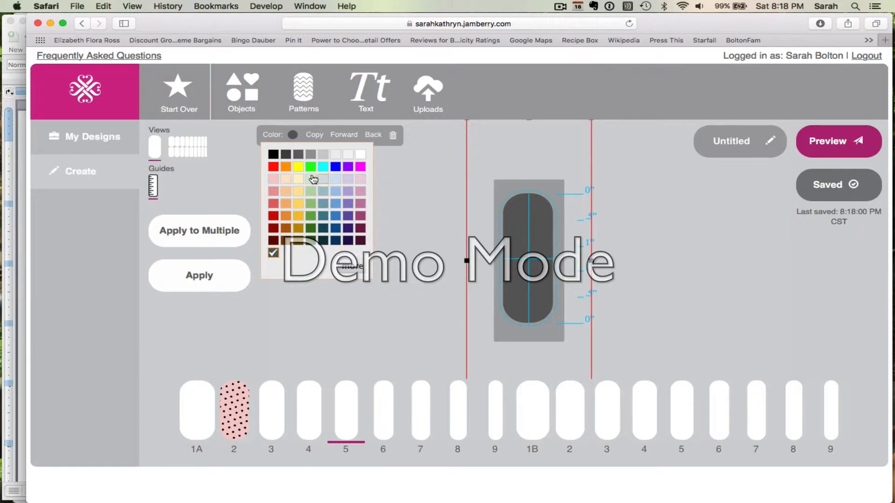
left_click(336, 181)
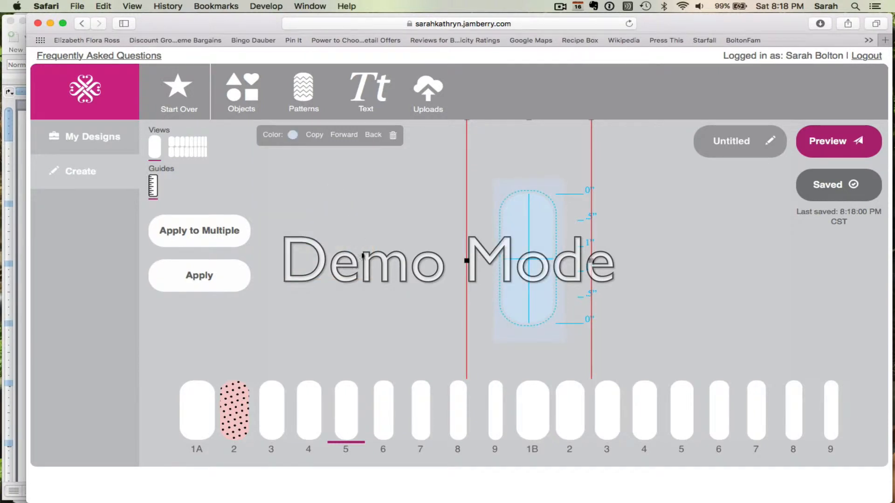
left_click(293, 135)
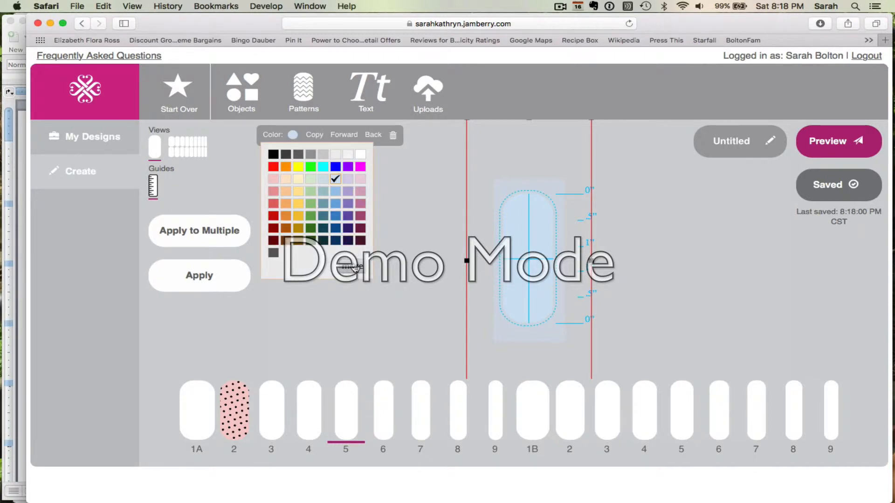
left_click(351, 265)
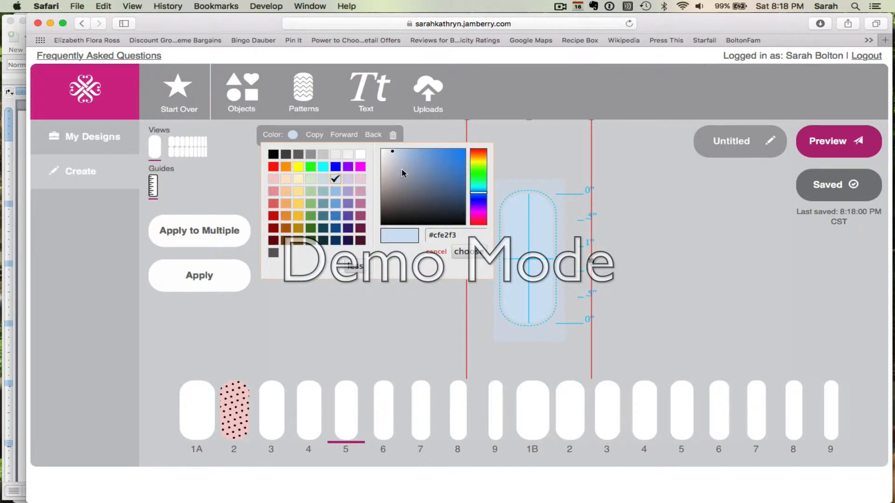
left_click_drag(460, 235, 420, 235)
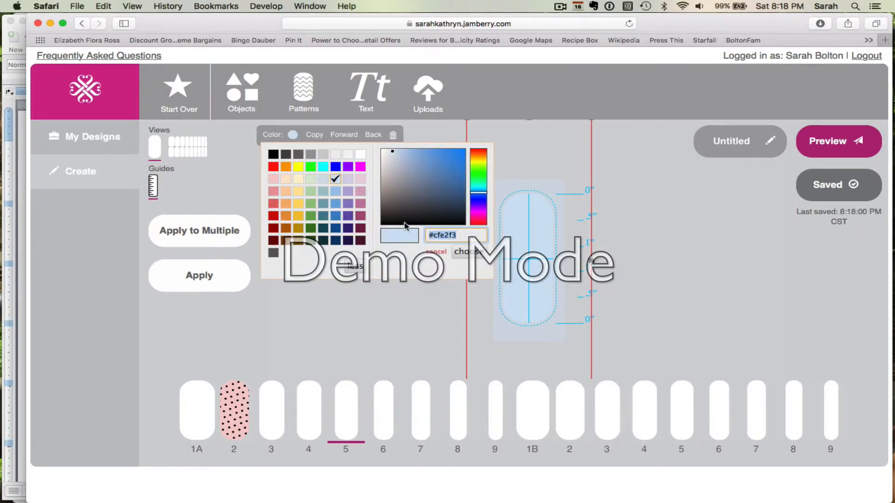
left_click(397, 155)
left_click_drag(397, 156, 401, 155)
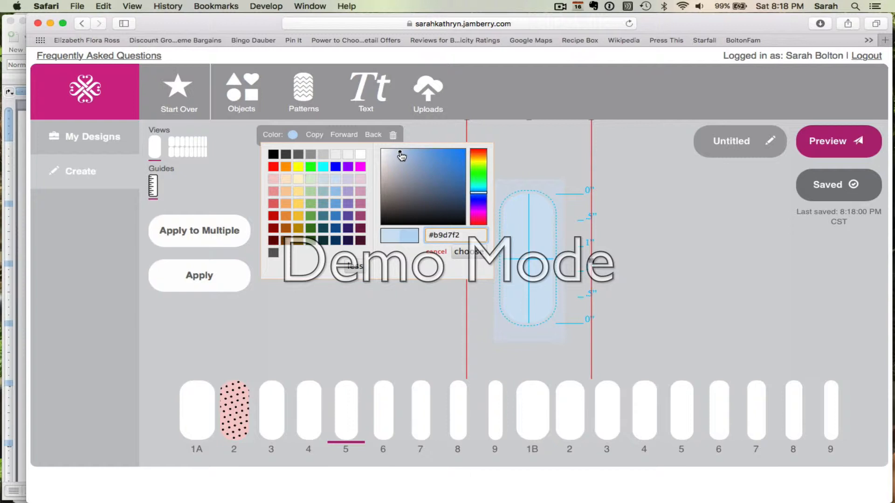
left_click(468, 252)
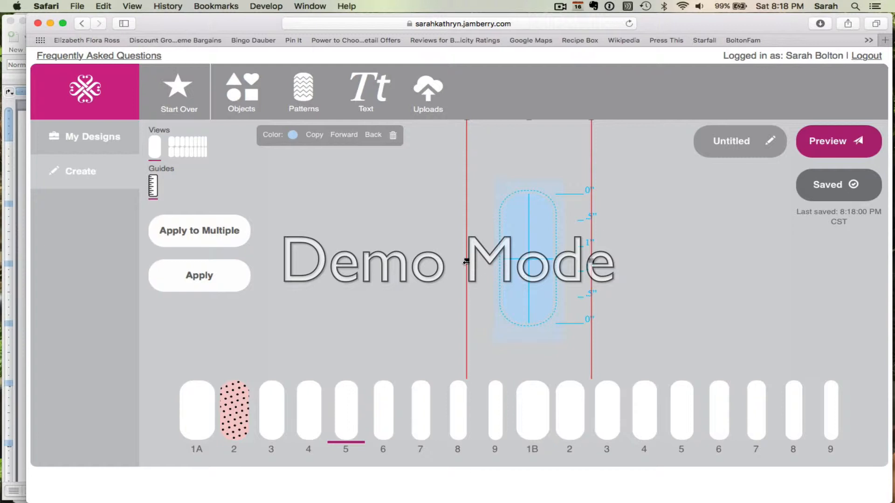
Widen the light blue square on wrap 5 slightly and add the narrow black chevron pattern over it.
left_click_drag(467, 262, 458, 262)
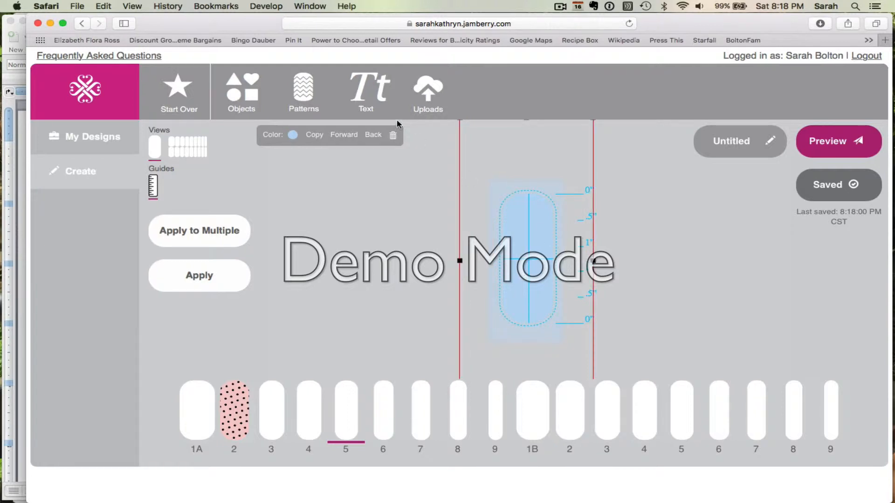
left_click(311, 95)
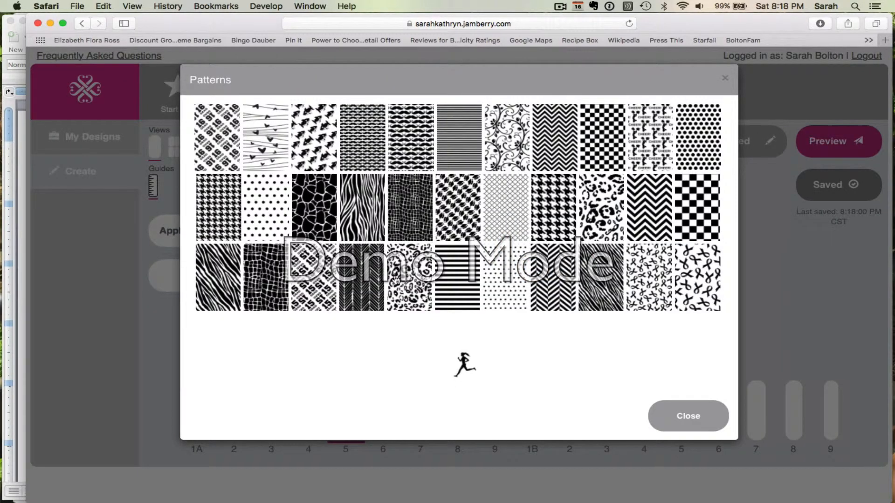
left_click(554, 136)
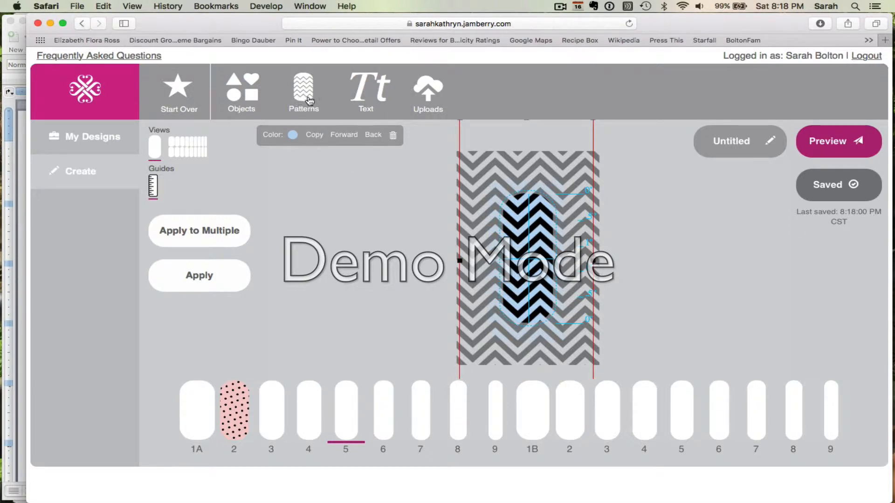
Duplicate the chevron pattern and shift the copy slightly upward so it sits offset from the original zigzags.
left_click(319, 136)
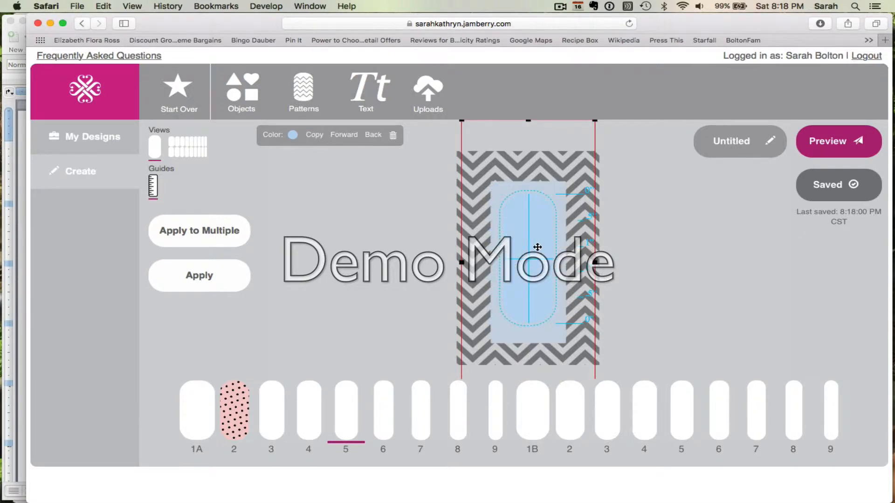
left_click(392, 135)
left_click(487, 155)
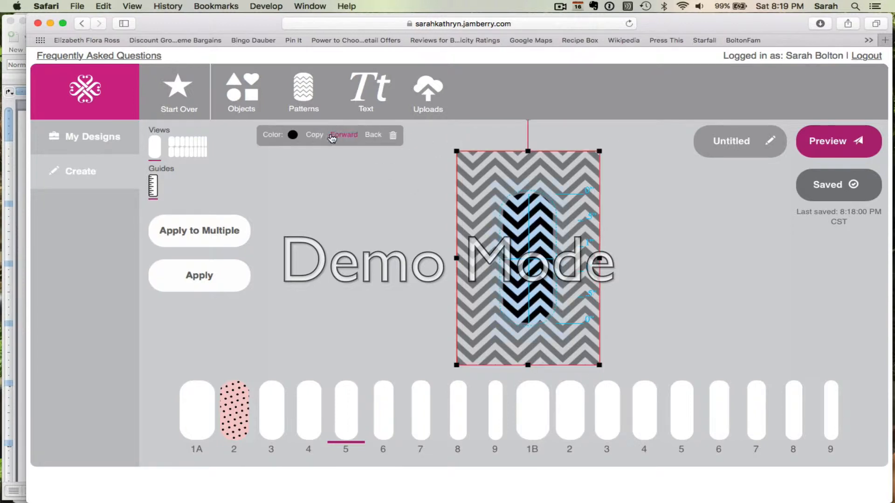
left_click_drag(506, 259, 508, 261)
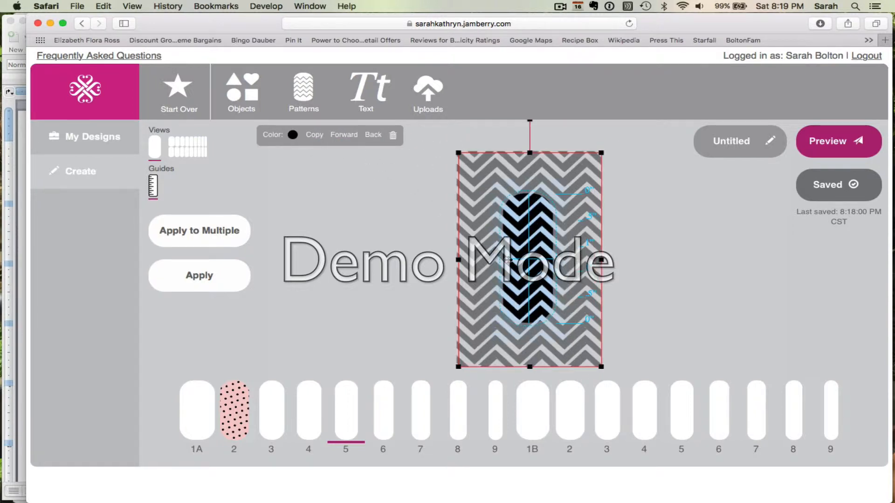
left_click_drag(550, 285, 548, 279)
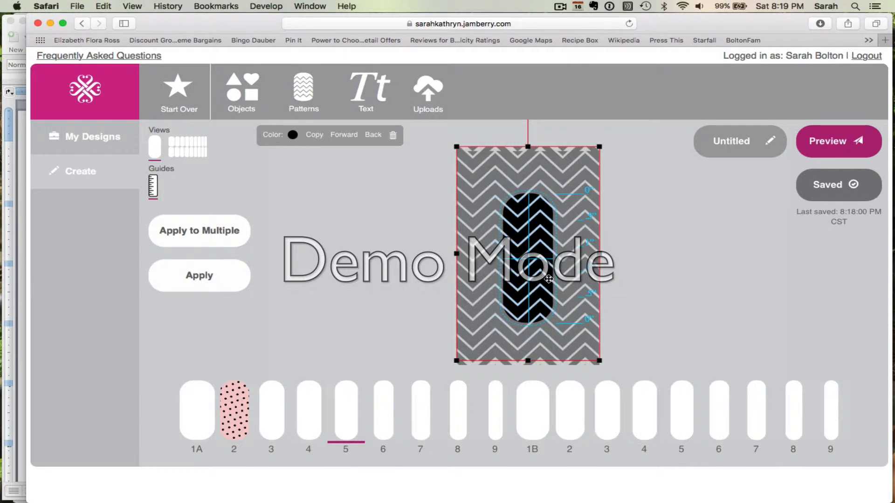
Try lavender #d9d2e9 on the duplicate chevron, and recolour it light orange, keeping it layered in front of the black one.
left_click(293, 134)
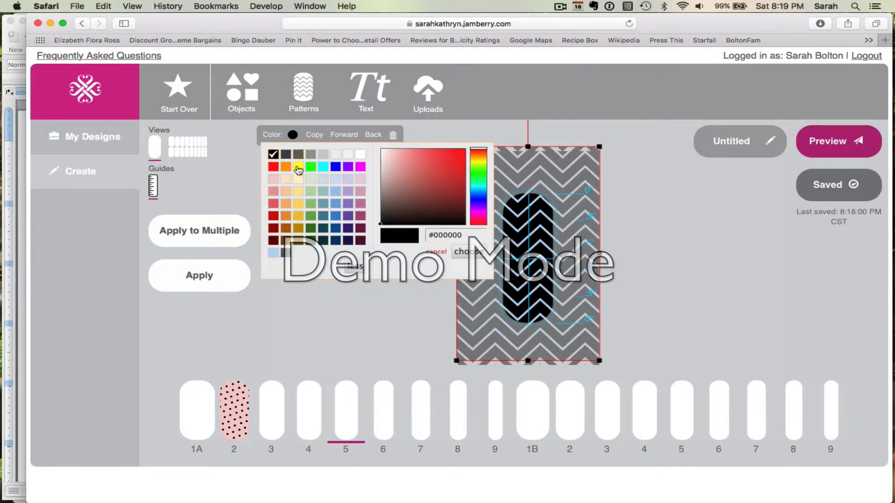
left_click(347, 183)
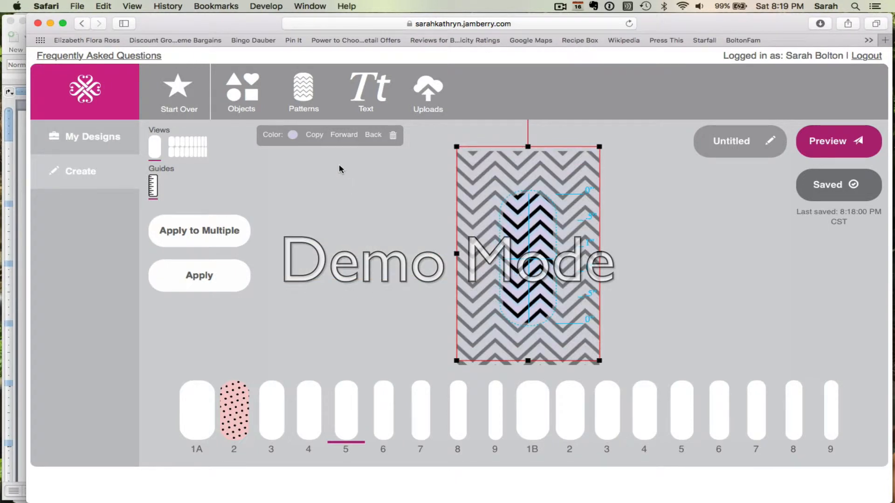
left_click(293, 135)
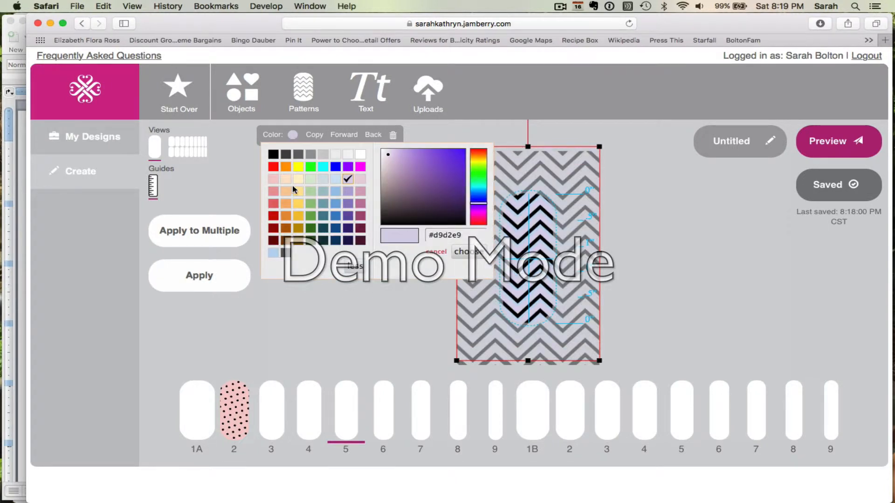
left_click(287, 192)
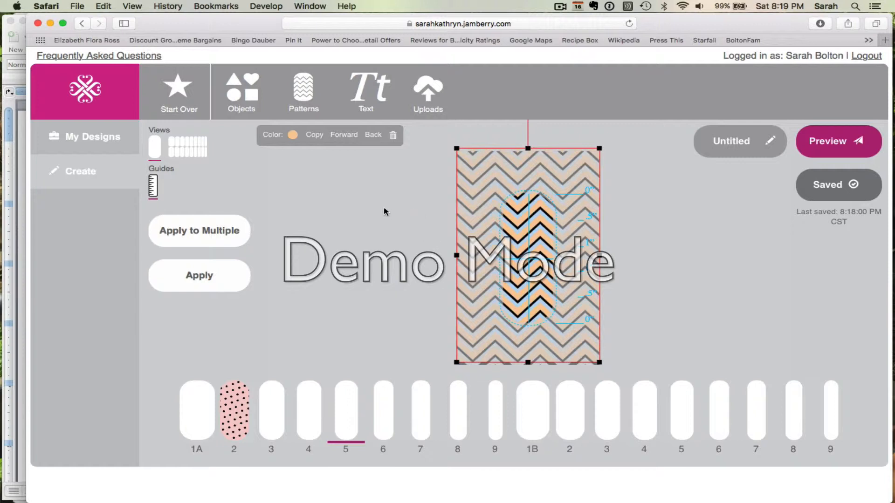
left_click(374, 135)
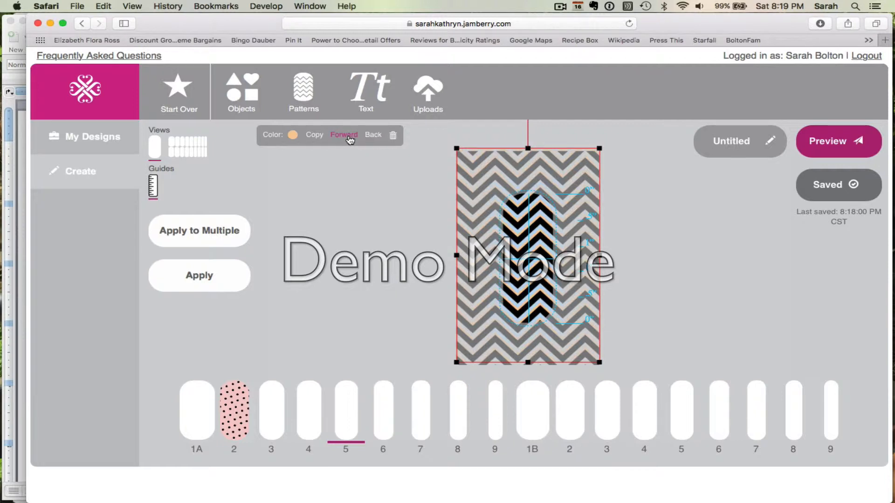
left_click(347, 139)
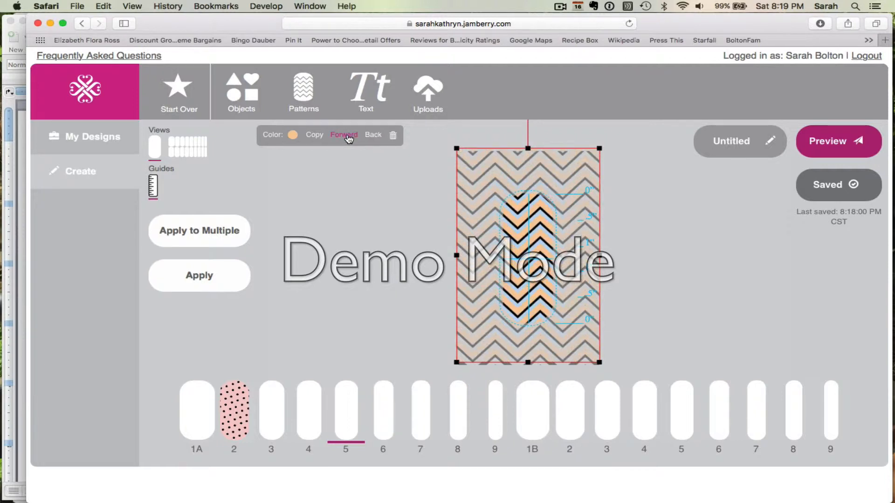
Apply the chevron design to wrap 5 of both the A and B sets, with B-set wrap 2 deselected.
left_click(378, 236)
left_click(209, 239)
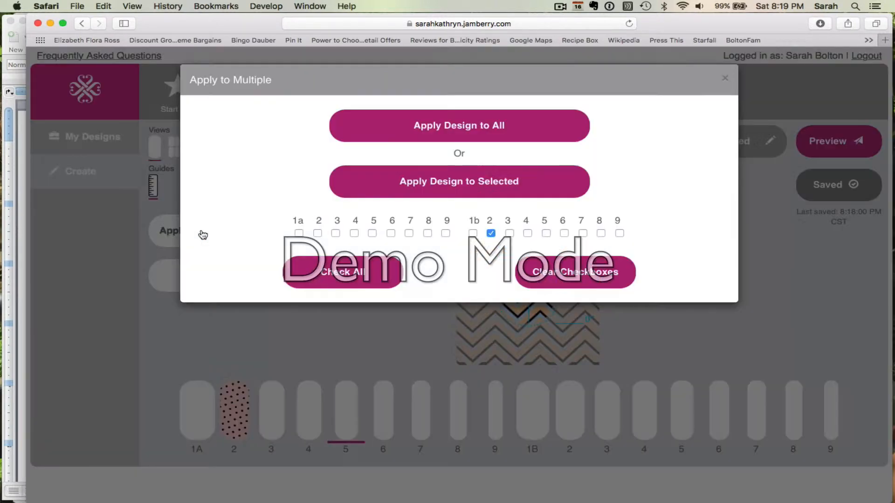
left_click(491, 233)
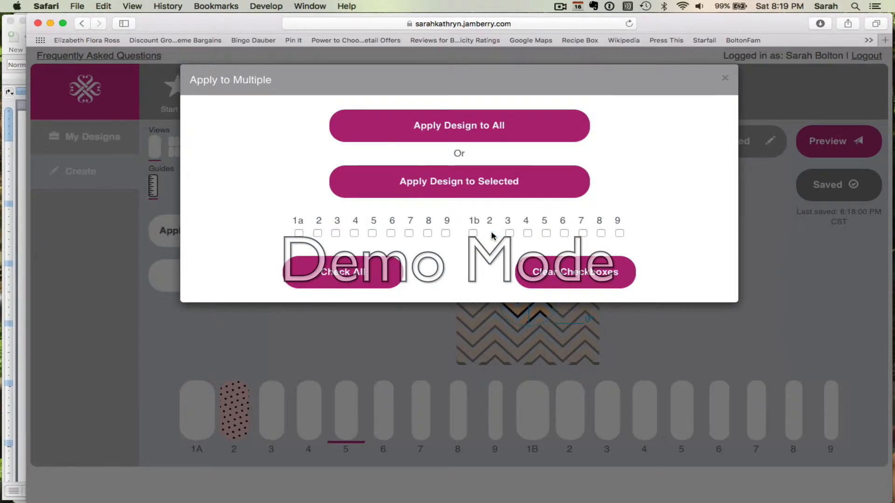
left_click(546, 233)
left_click(373, 233)
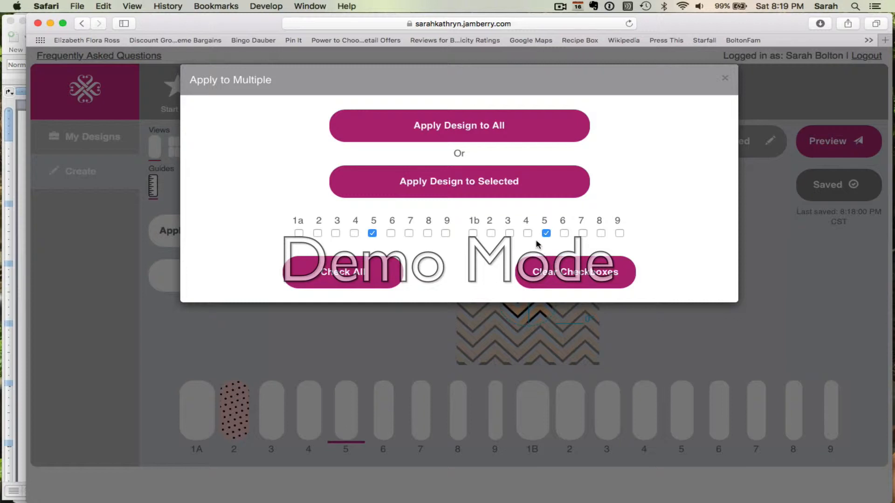
left_click(473, 180)
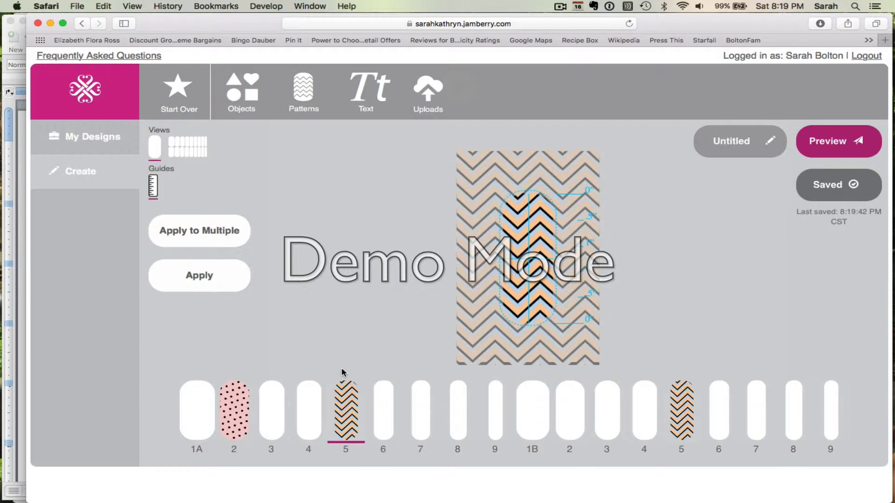
Apply the chevron design to wraps 6 and 7 of both sets as well, and extend it to all wraps.
left_click(224, 236)
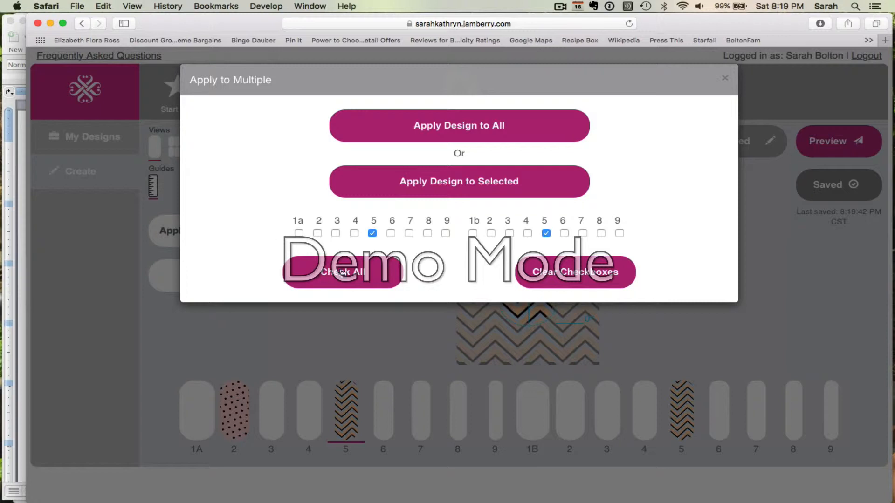
left_click(391, 233)
left_click(409, 233)
left_click(564, 233)
left_click(471, 181)
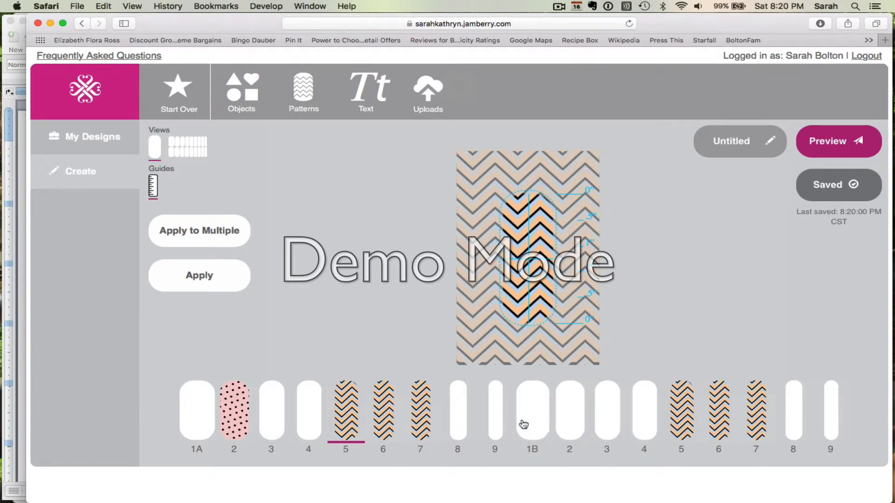
left_click(184, 230)
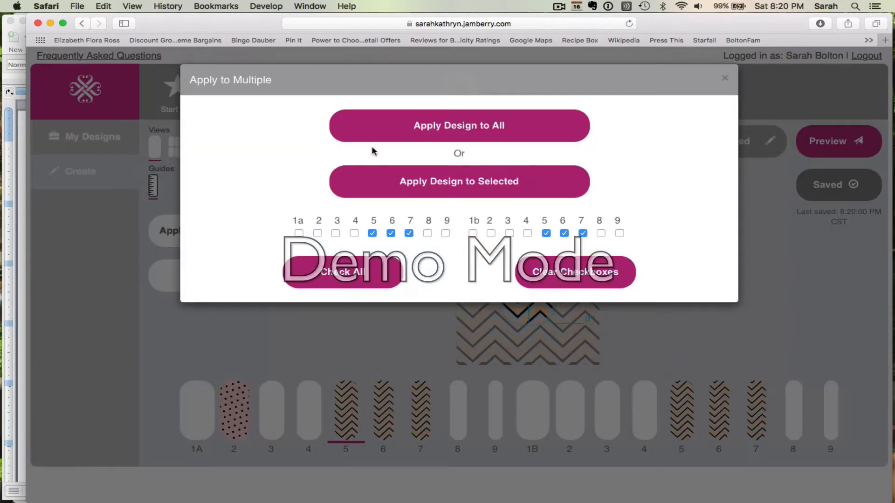
left_click(451, 129)
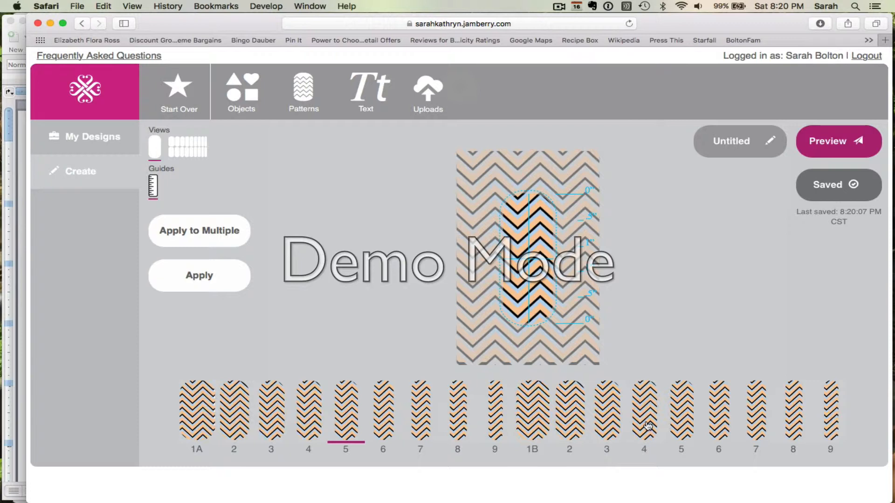
Delete both chevron patterns from wrap 7 of the A set, leaving only the light blue background square.
left_click(419, 419)
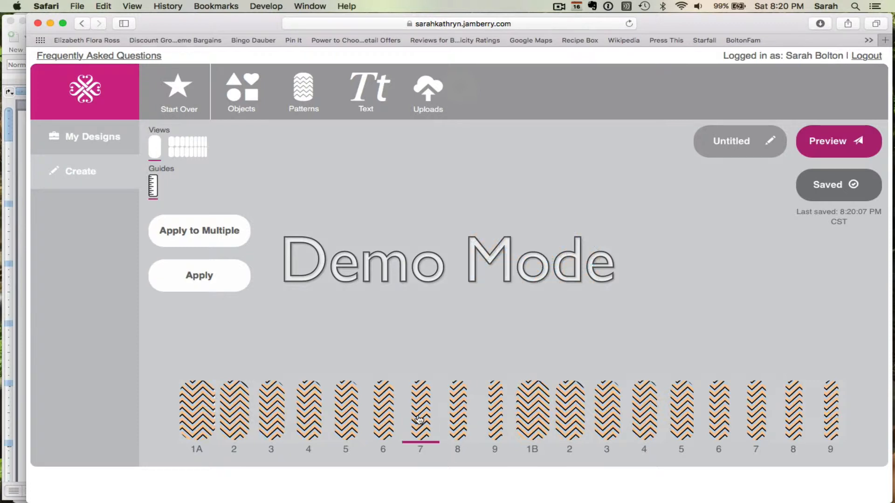
left_click(479, 203)
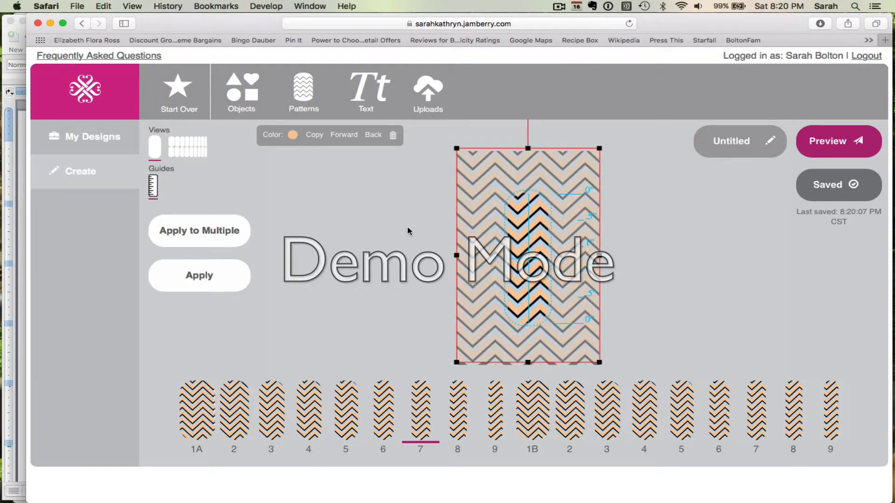
left_click(394, 138)
left_click(481, 188)
left_click(394, 136)
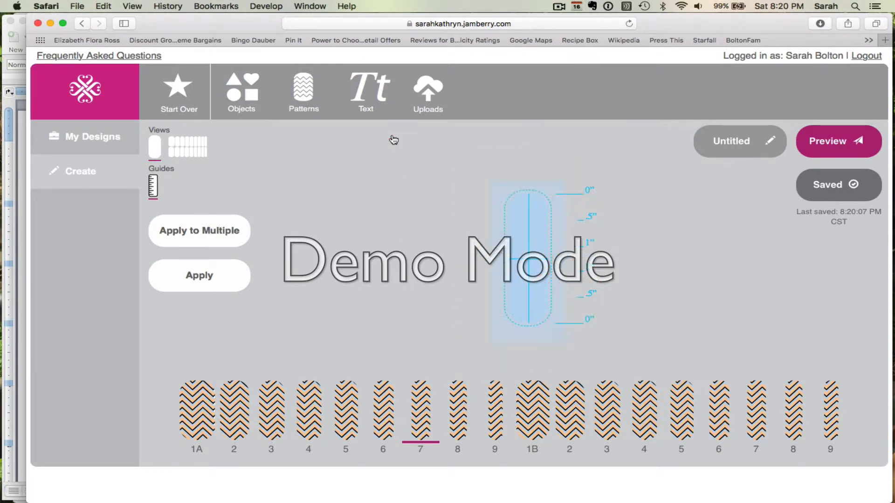
Add a black leopard print pattern over the light blue square on wrap 7.
left_click(303, 96)
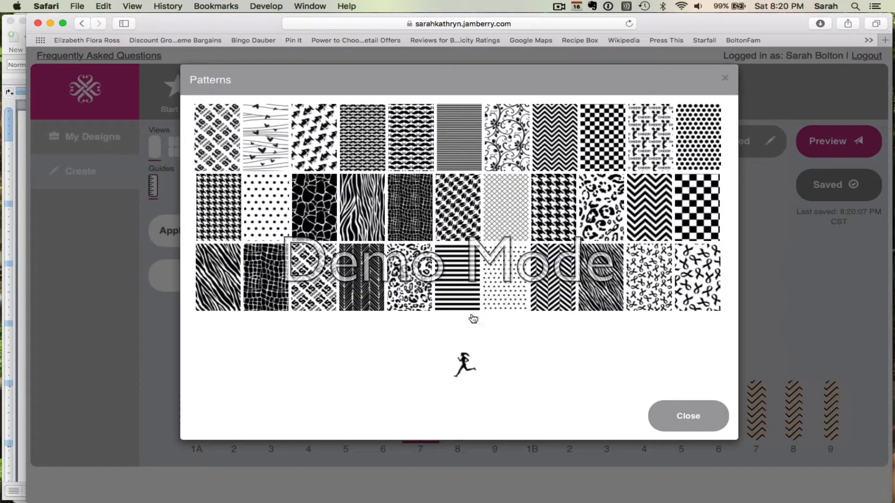
left_click(405, 285)
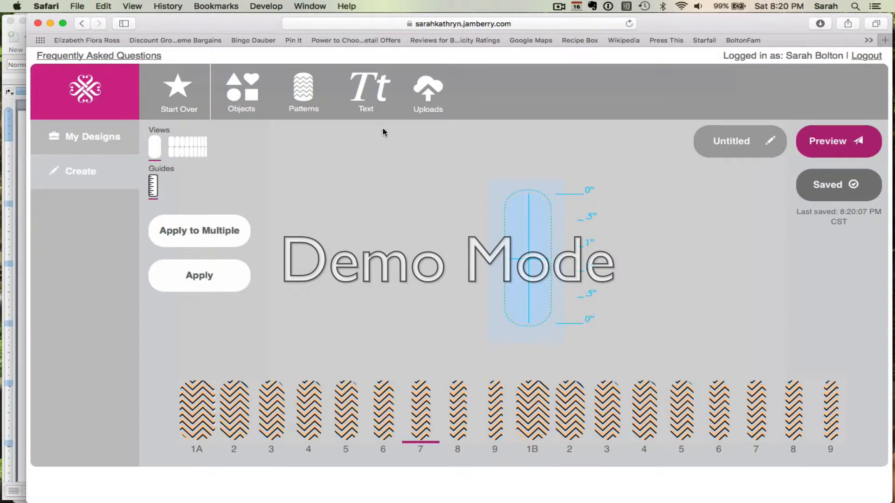
left_click(530, 243)
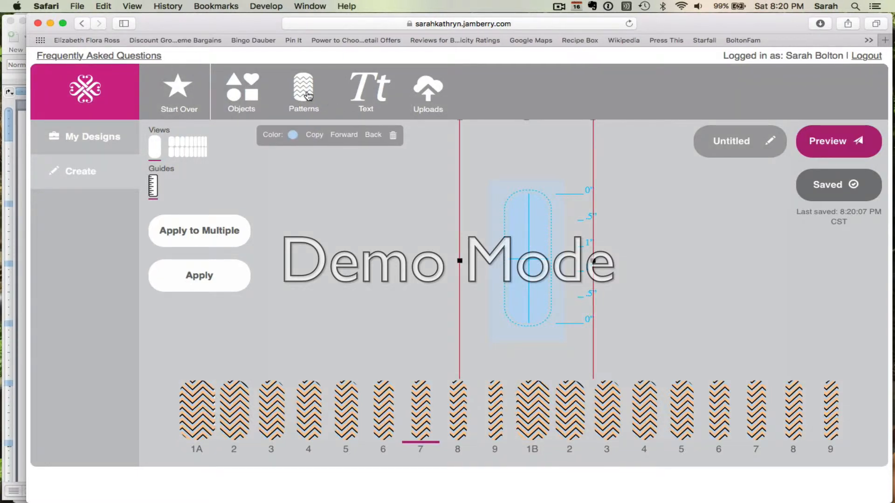
left_click(308, 96)
left_click(681, 416)
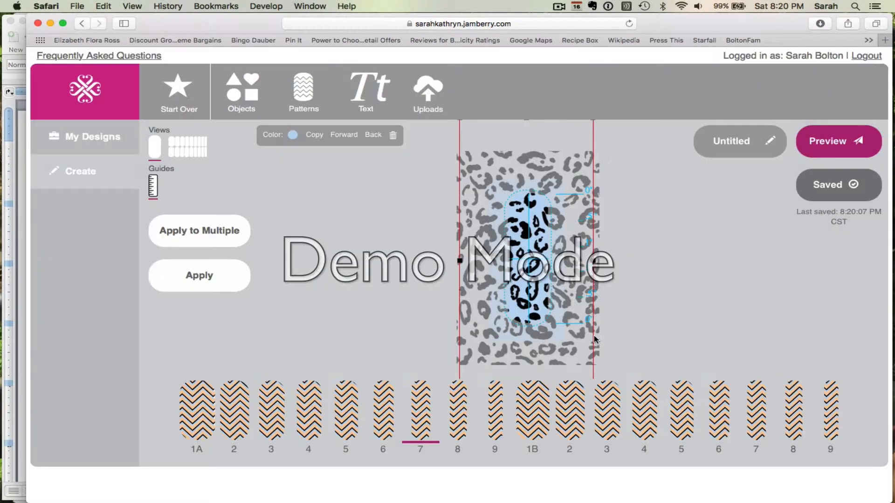
Move the leopard pattern aside, recolour wrap 7's background square light orange, and place the pattern back over it.
left_click(293, 135)
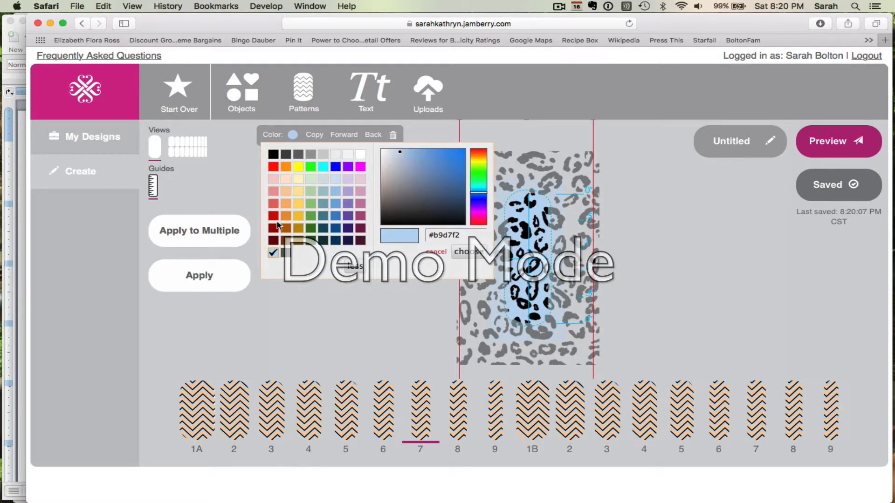
left_click(272, 254)
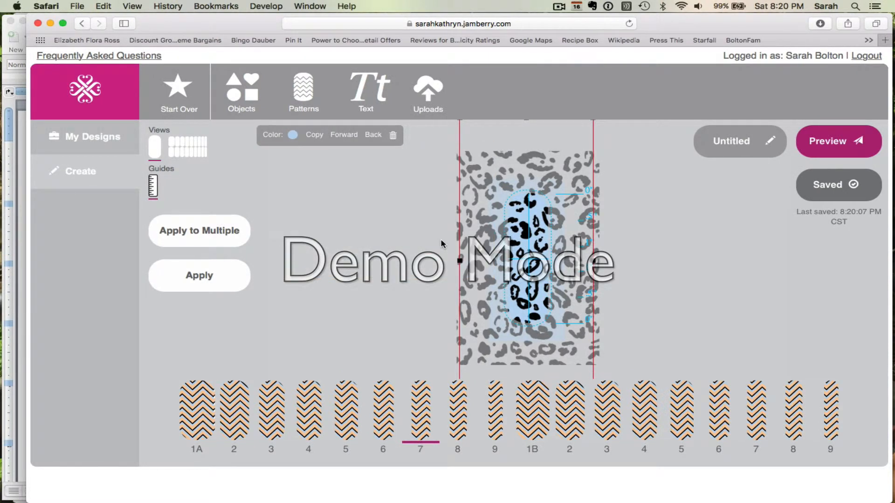
left_click(480, 229)
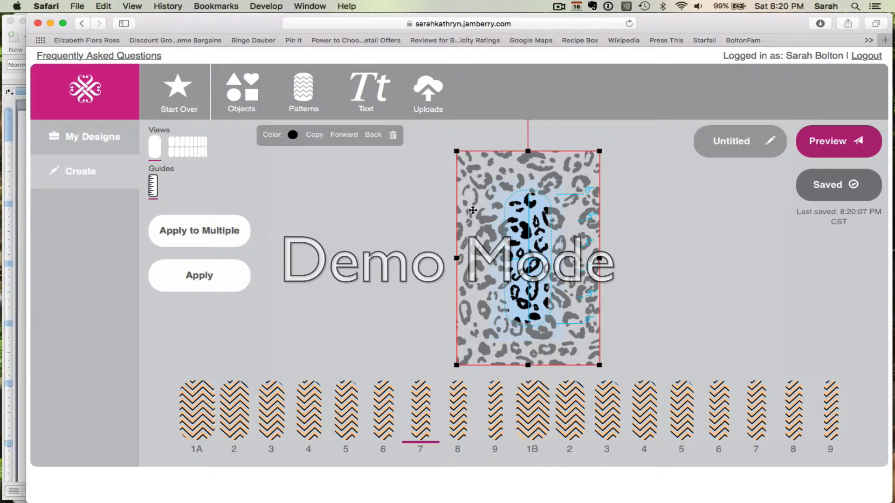
left_click_drag(472, 210, 562, 202)
left_click(525, 221)
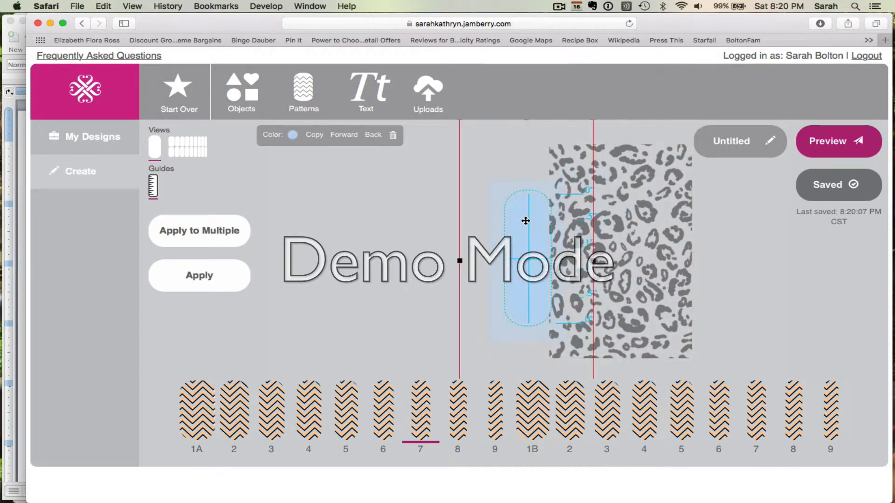
left_click(293, 135)
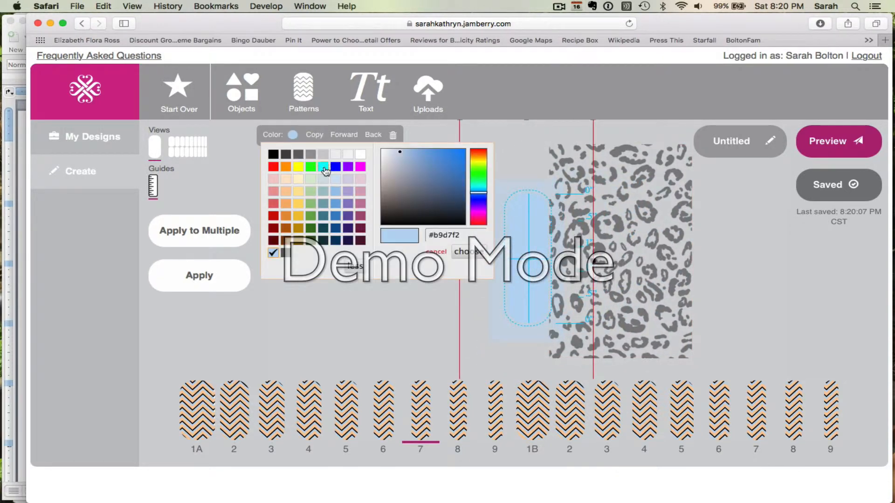
left_click(286, 191)
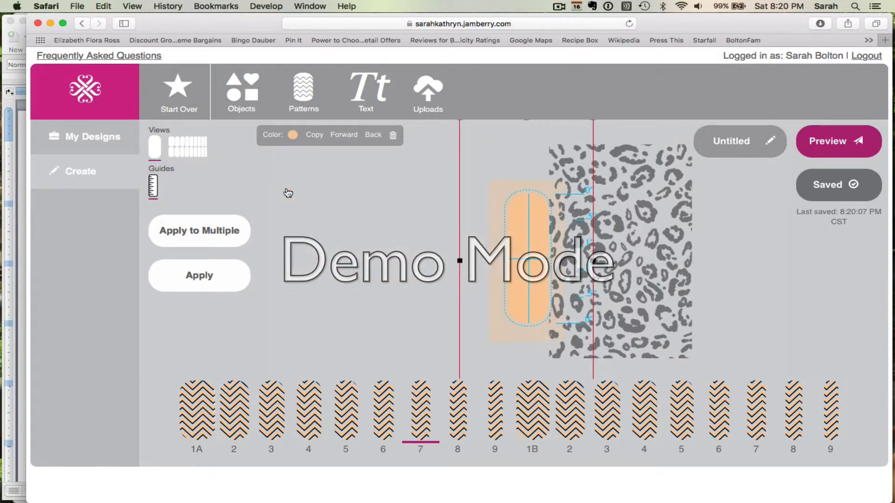
left_click_drag(636, 237, 550, 237)
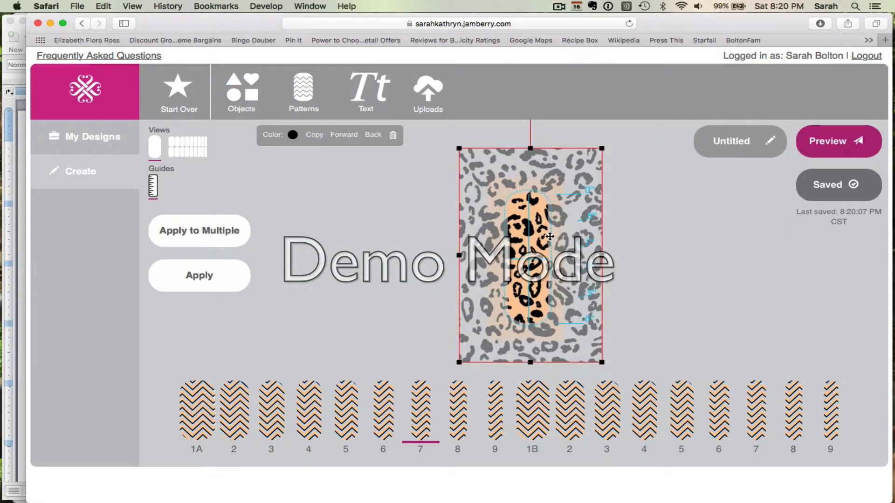
Try the leopard print on wrap 7 in light blue, shrunk, tilted counterclockwise and repositioned to cover the nail outline.
left_click(293, 135)
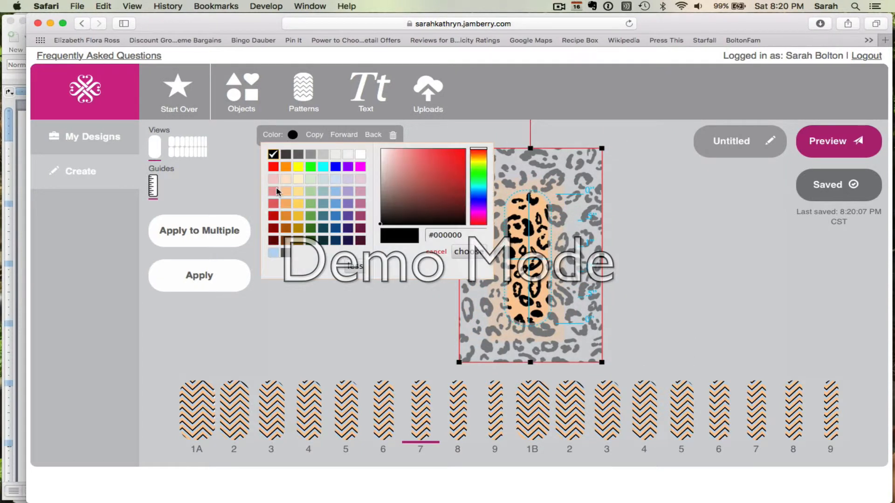
left_click(272, 254)
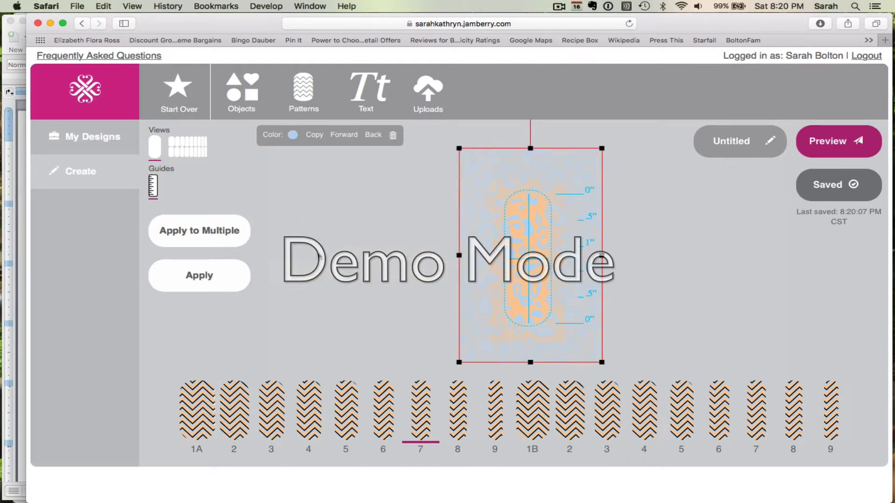
left_click_drag(602, 147, 566, 179)
left_click_drag(504, 306, 517, 290)
left_click_drag(530, 144, 468, 143)
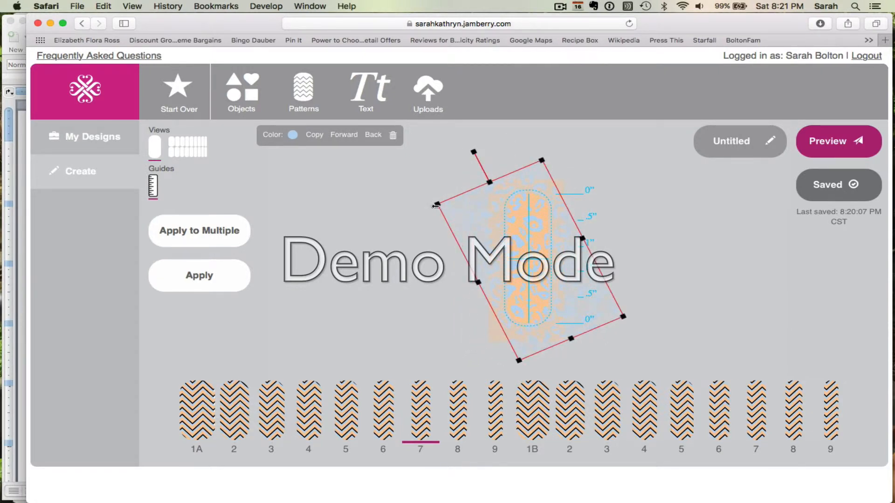
left_click_drag(437, 205, 459, 218)
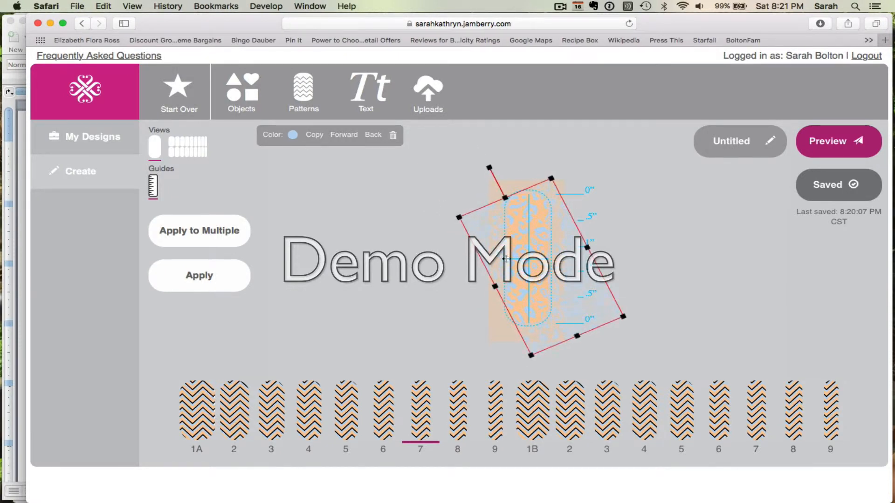
left_click_drag(549, 320, 544, 317)
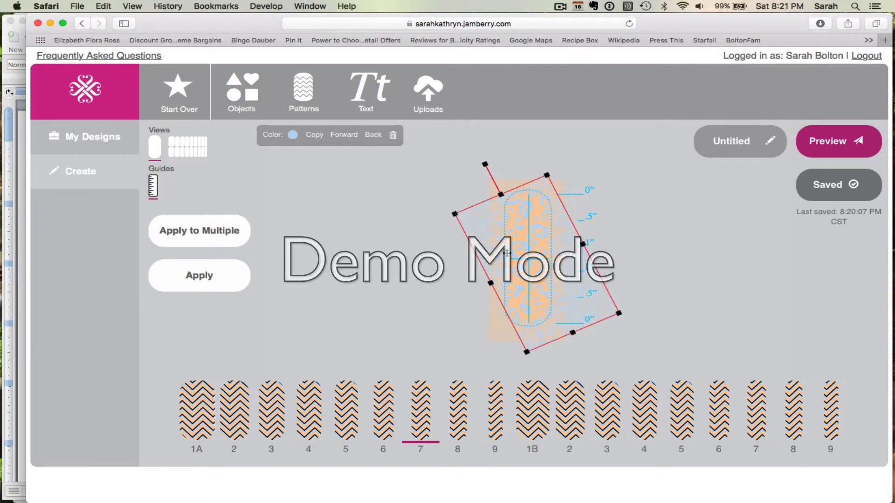
left_click_drag(507, 253, 500, 252)
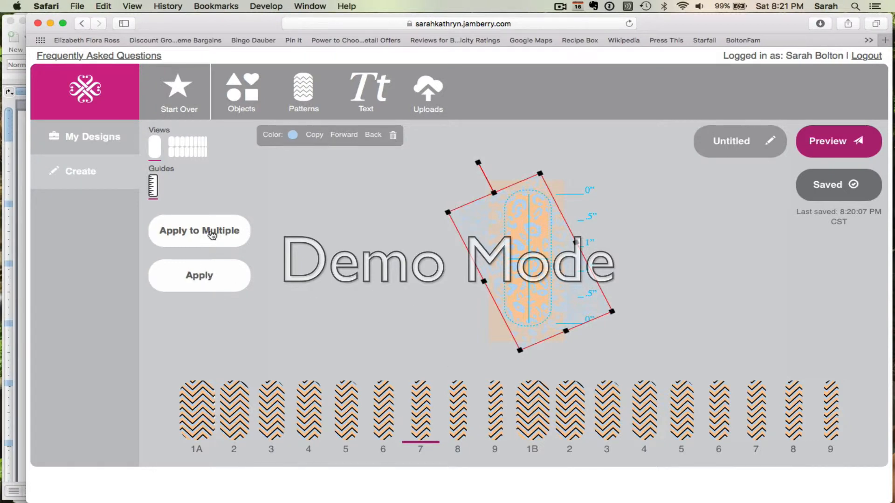
Reload wrap 7 with its saved chevron design and upload Blue_Gradiant Paws.gif from the Aids folder onto it.
left_click(394, 412)
left_click(420, 412)
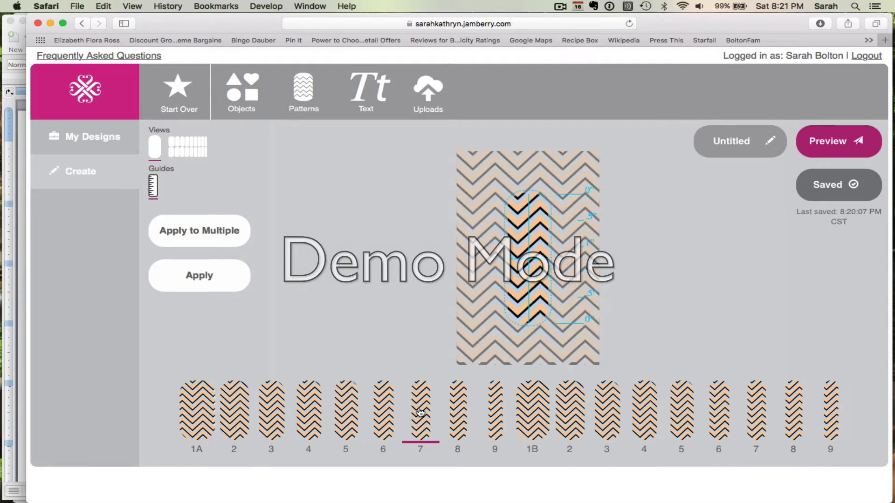
left_click(430, 91)
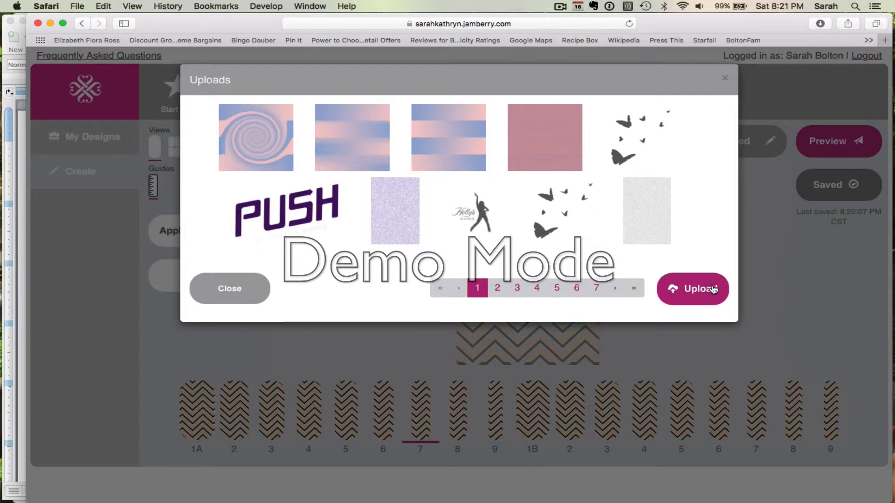
left_click(685, 289)
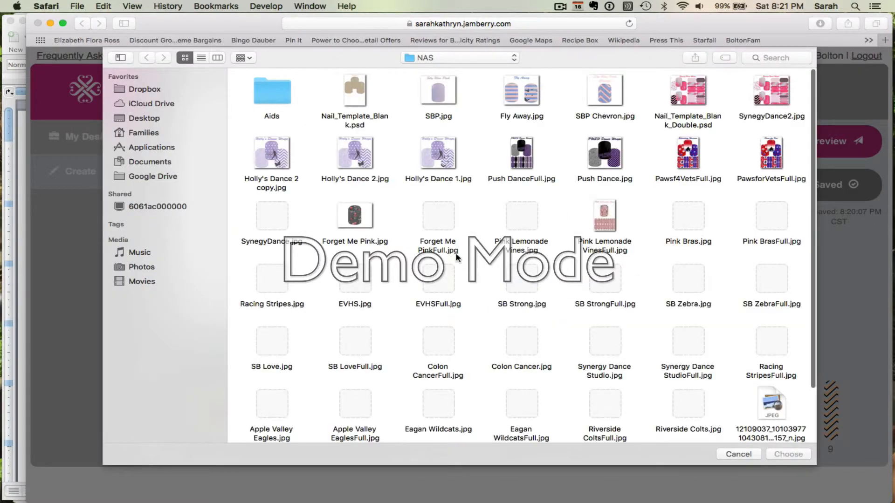
double_click(267, 91)
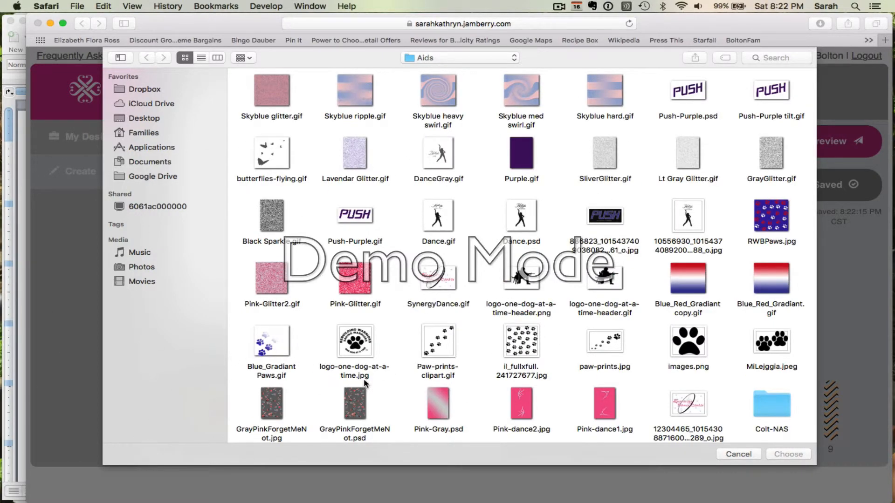
left_click(273, 338)
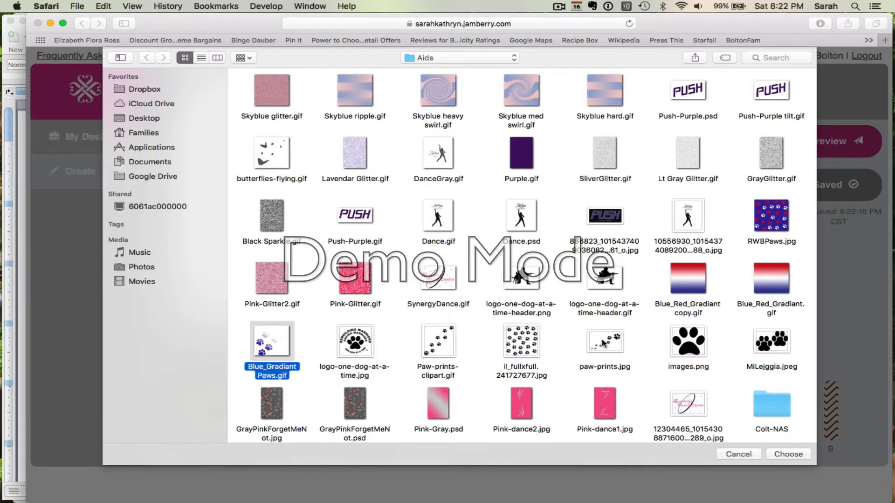
left_click(779, 454)
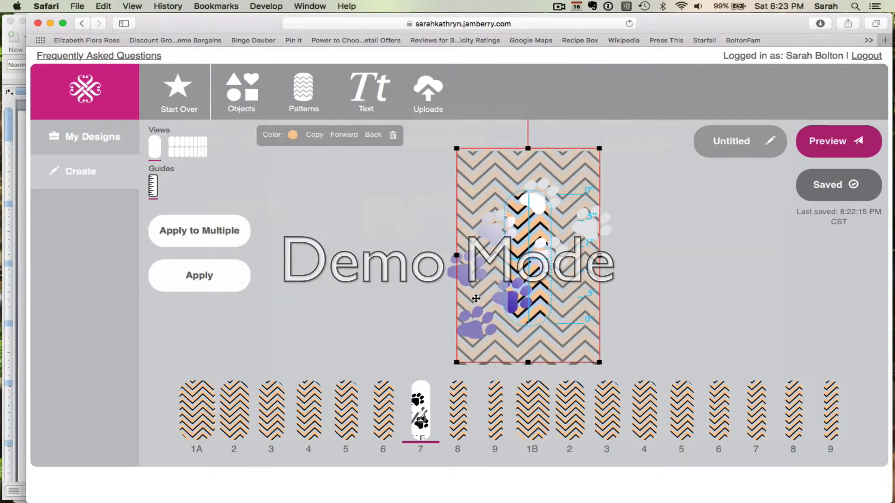
Shrink the paw print image proportionally and position it over the lower half of wrap 7's nail outline.
left_click_drag(500, 269, 589, 251)
left_click_drag(684, 174, 640, 210)
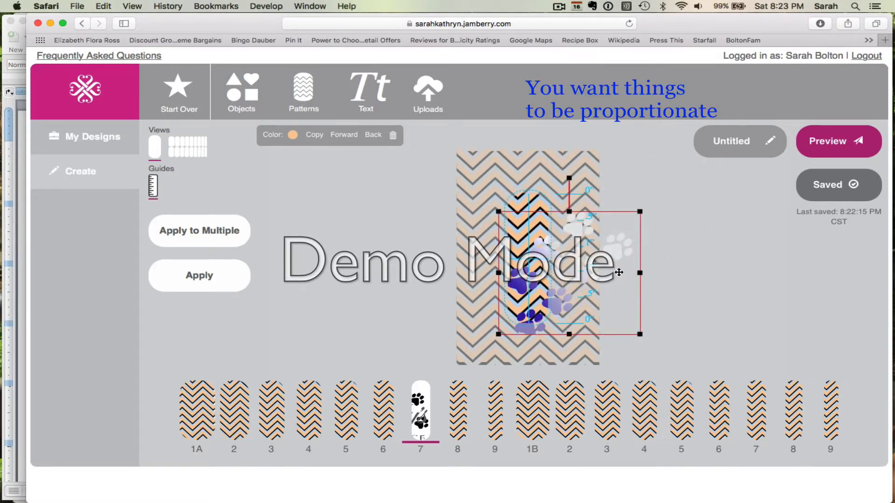
left_click(502, 166)
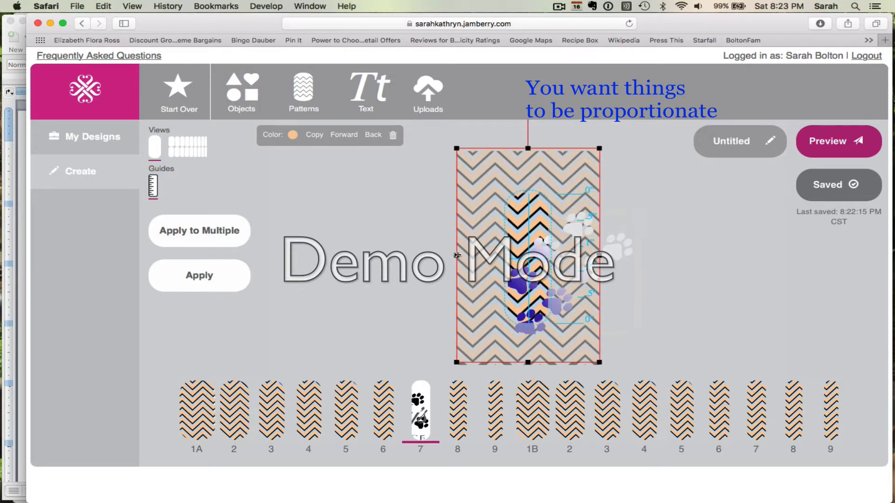
left_click_drag(457, 256, 456, 287)
left_click(545, 281)
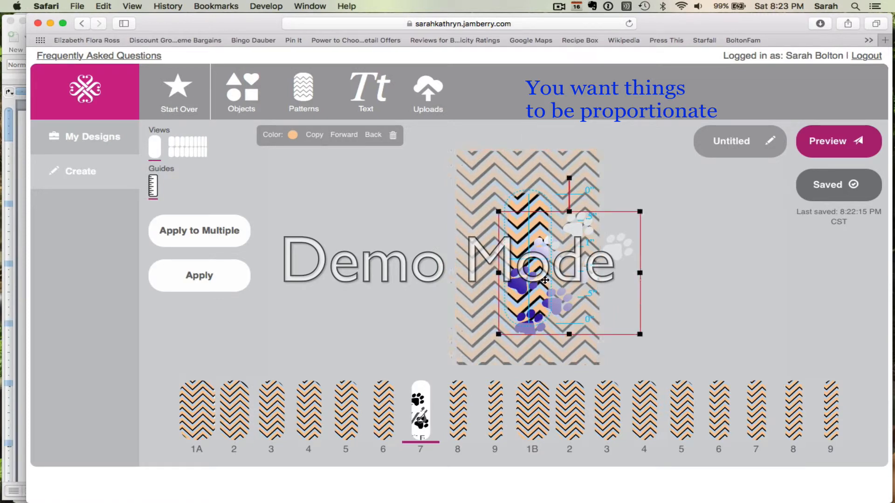
left_click_drag(641, 212, 580, 251)
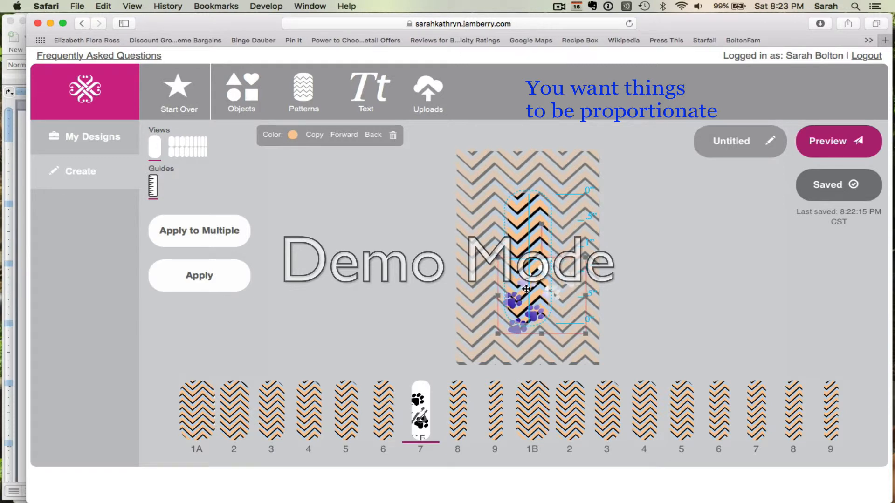
left_click_drag(526, 289, 530, 282)
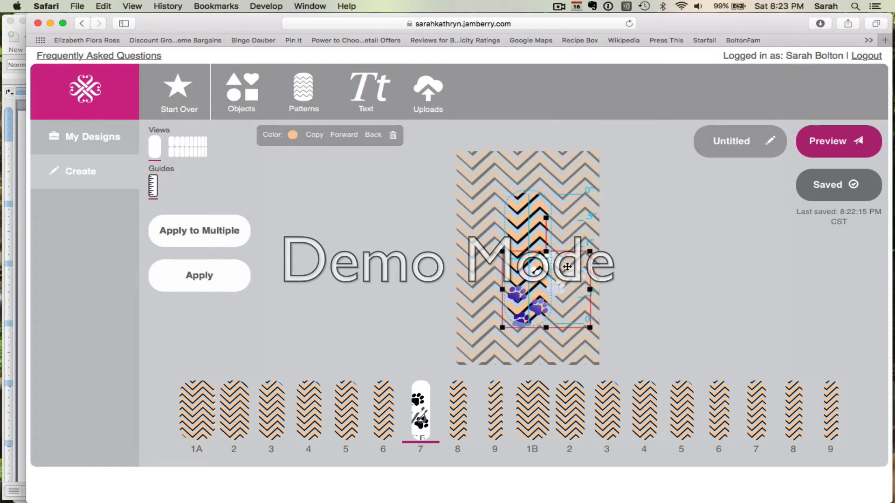
left_click_drag(591, 251, 581, 259)
left_click_drag(526, 290, 517, 289)
Delete the light orange and black chevron patterns from wrap 7, keeping the light blue background and paw prints.
left_click(568, 216)
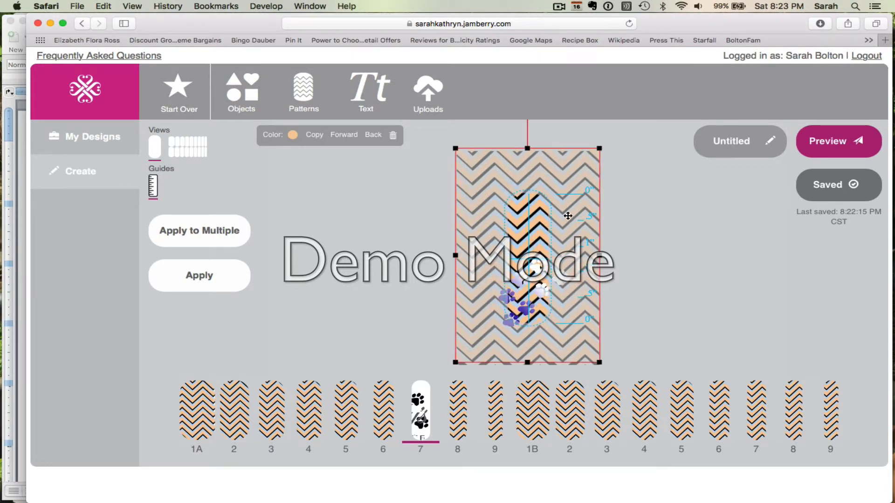
left_click(393, 135)
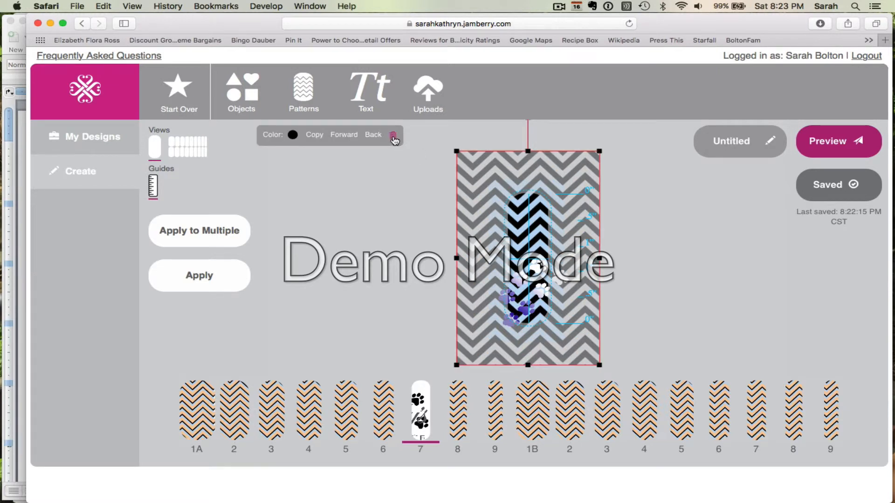
left_click(393, 135)
Duplicate the paw print image and place the copy over the upper half of wrap 7.
left_click(524, 303)
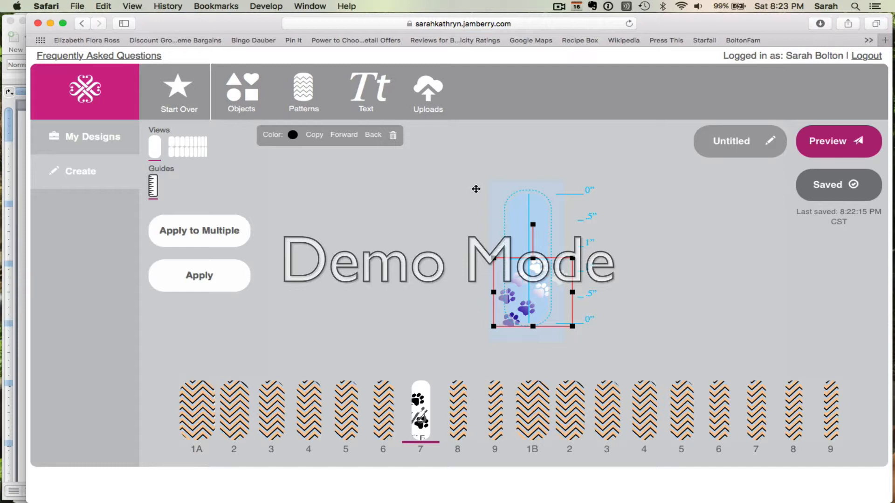
left_click(315, 136)
left_click_drag(538, 304, 531, 233)
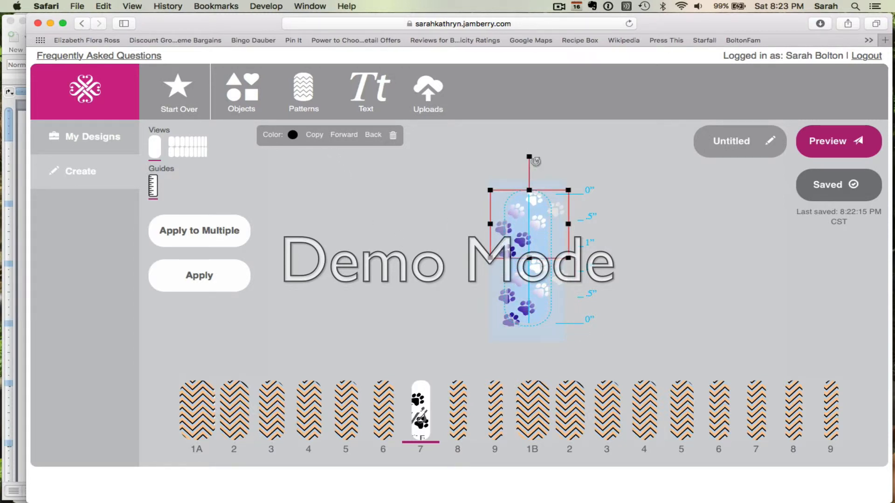
Rotate the copied paw prints a half turn and realign them over the upper half of wrap 7.
left_click_drag(536, 161, 530, 264)
left_click_drag(545, 222, 528, 246)
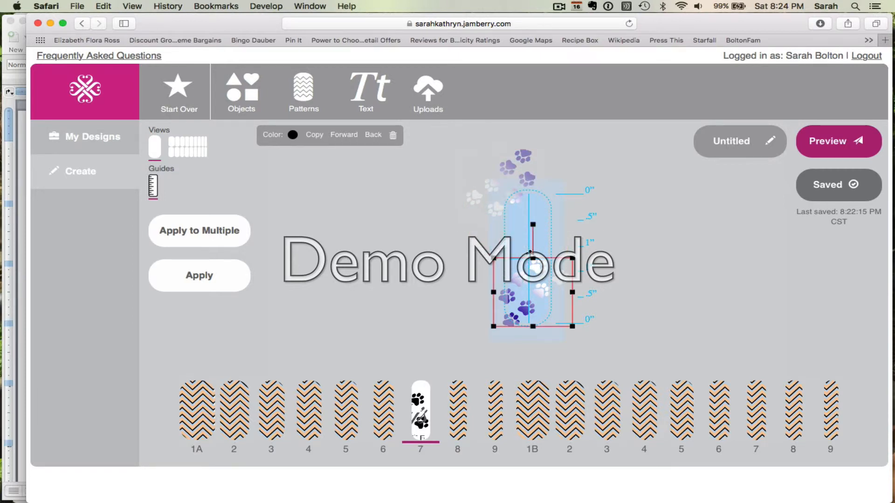
left_click_drag(529, 252, 530, 227)
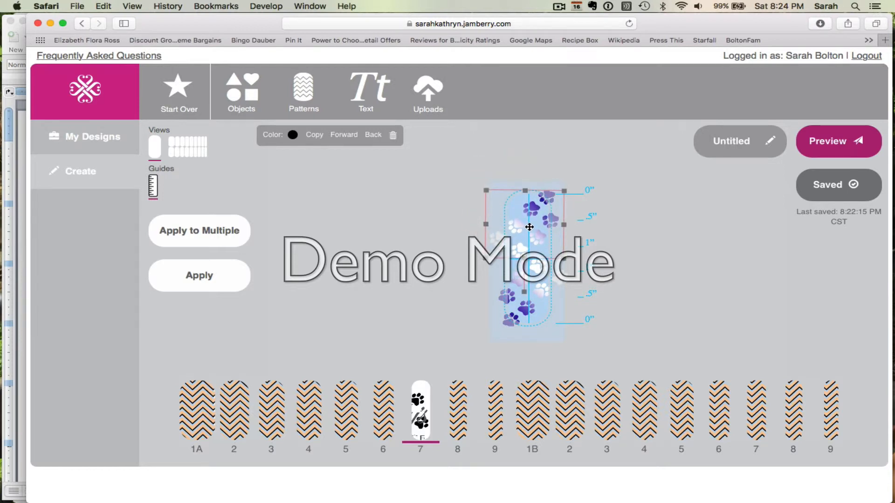
left_click(447, 238)
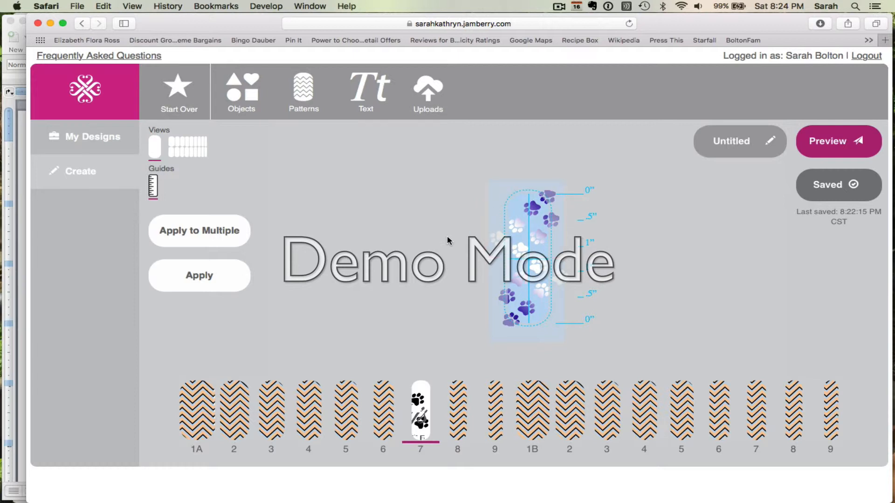
Apply the paw print design to wrap 7, then preview the full wrap sheet and return to the editor.
left_click(200, 276)
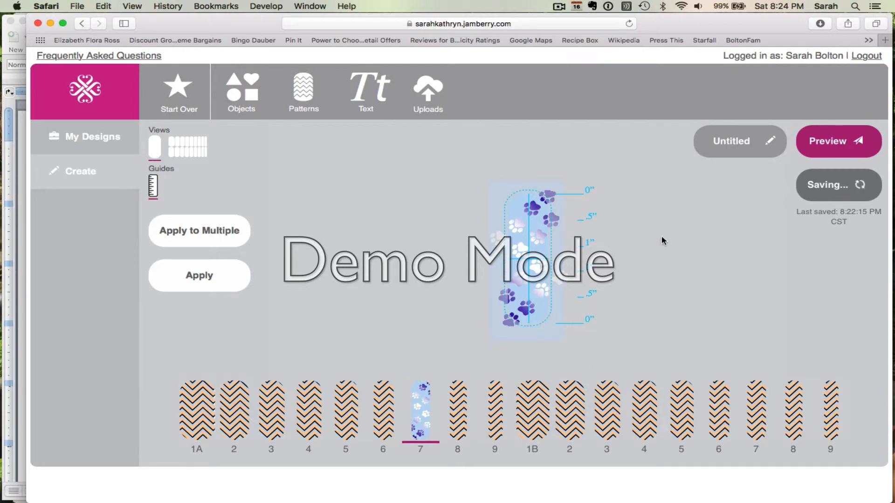
left_click(843, 146)
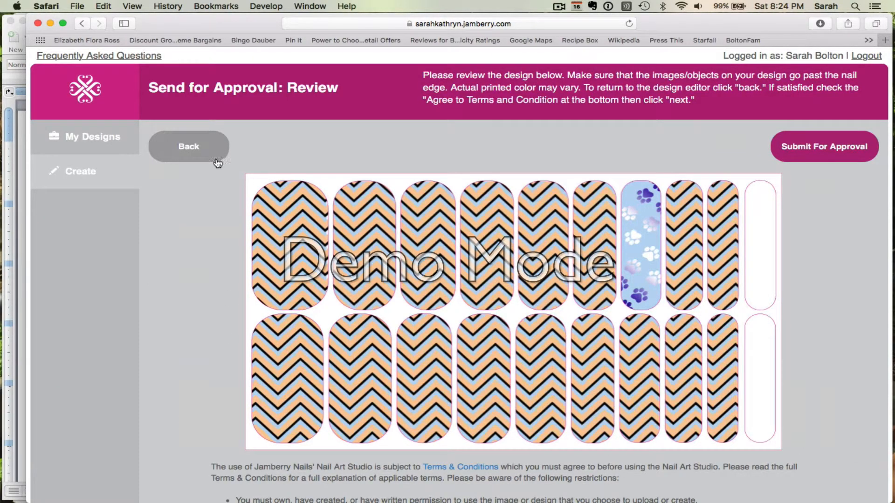
left_click(198, 147)
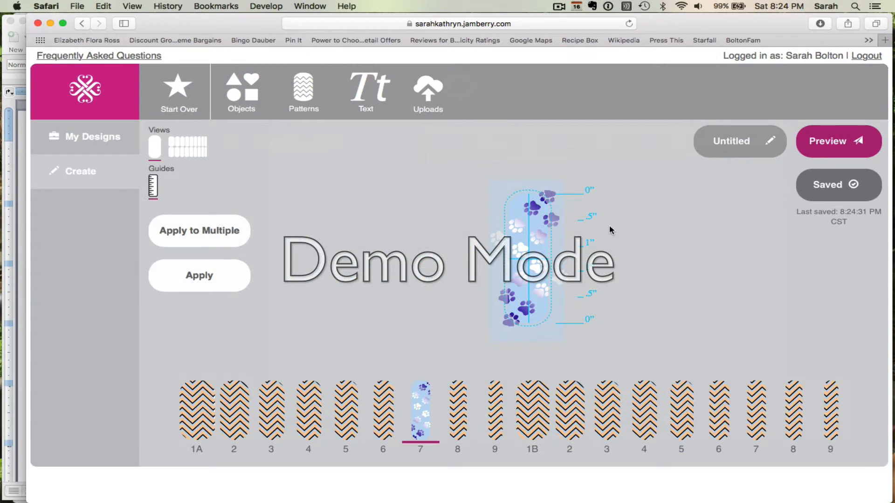
Rename the design as Paw Prints.
left_click(739, 142)
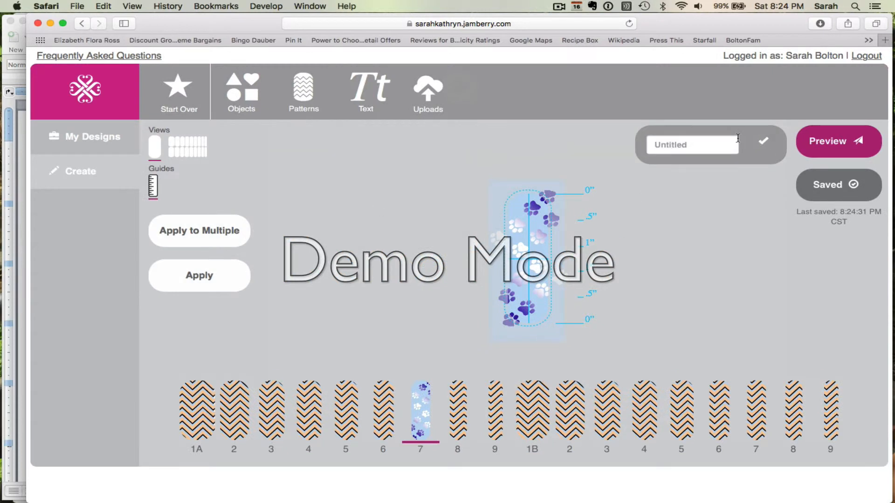
double_click(693, 141)
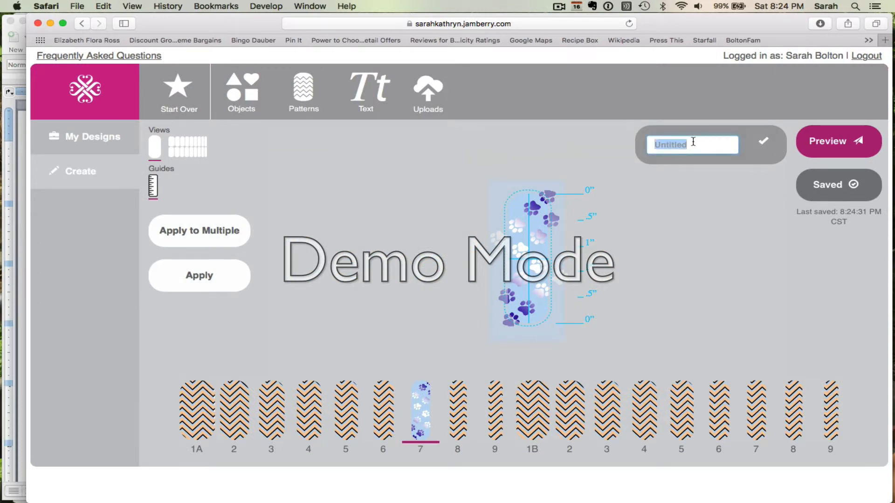
type("Paw Prints")
left_click(763, 142)
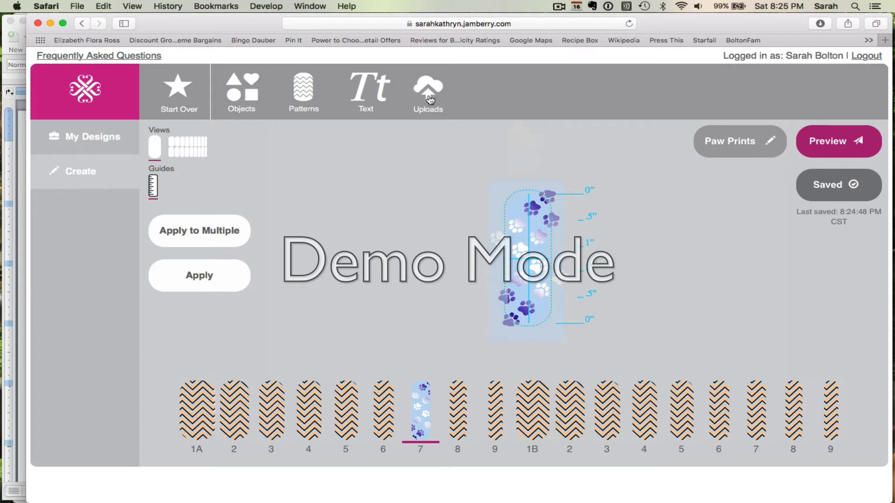
Add the dark grey glitter image from the second page of uploads to wrap 6 and move it partly off the chevrons.
left_click(382, 420)
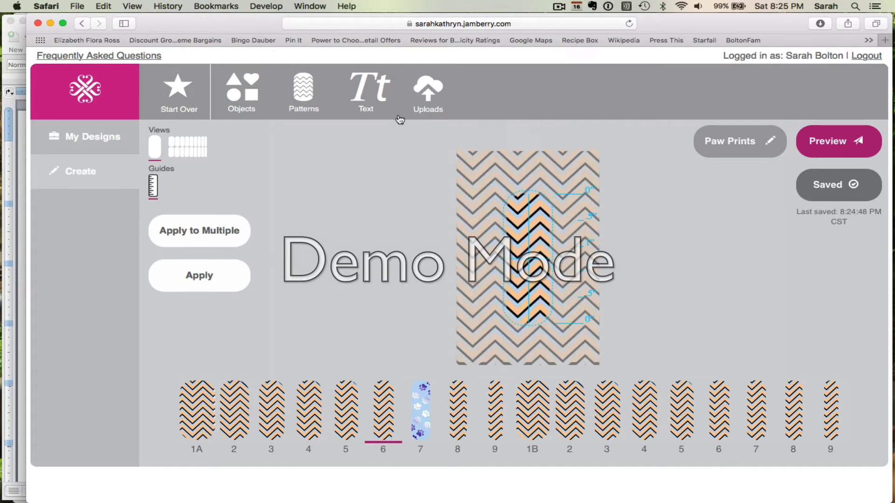
left_click(429, 90)
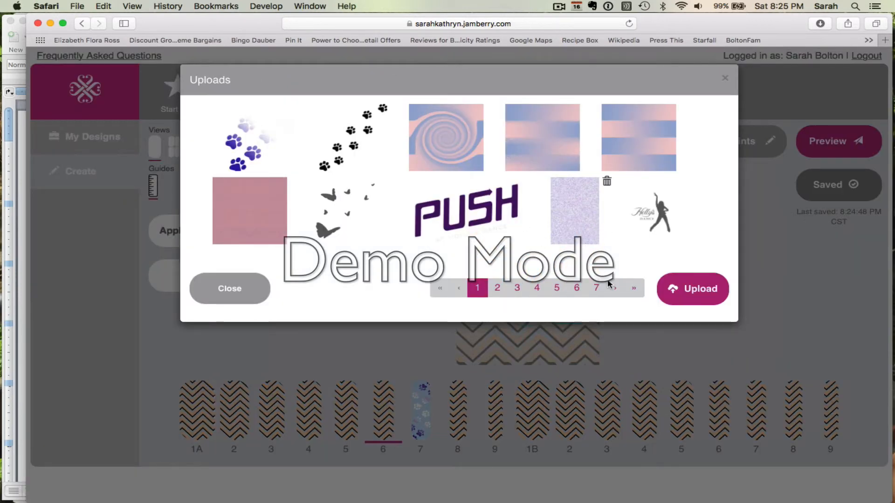
left_click(614, 289)
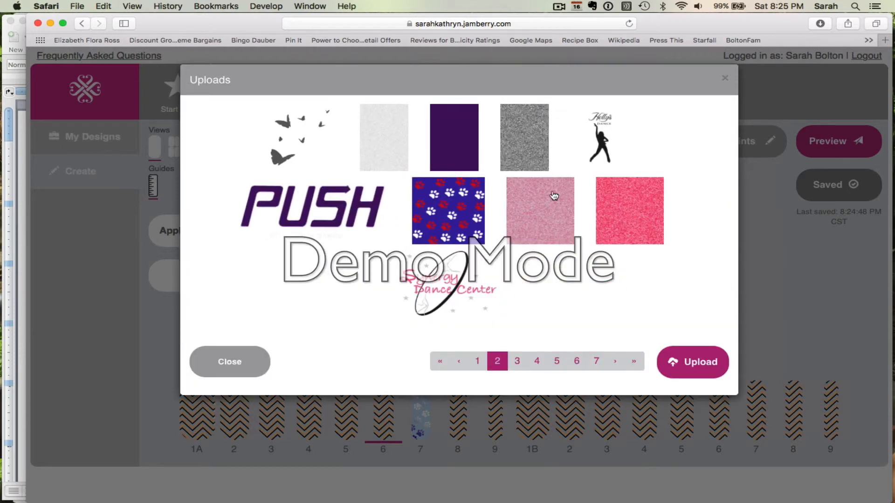
left_click(524, 135)
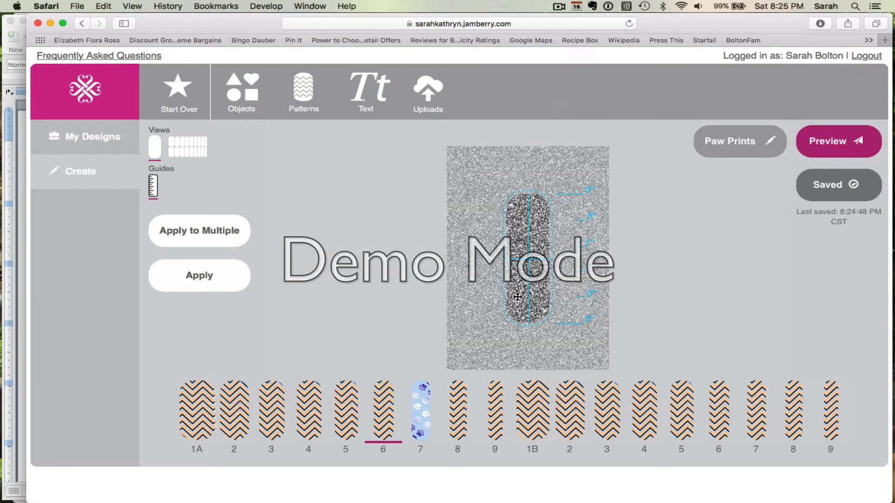
left_click(563, 209)
left_click_drag(543, 200, 592, 212)
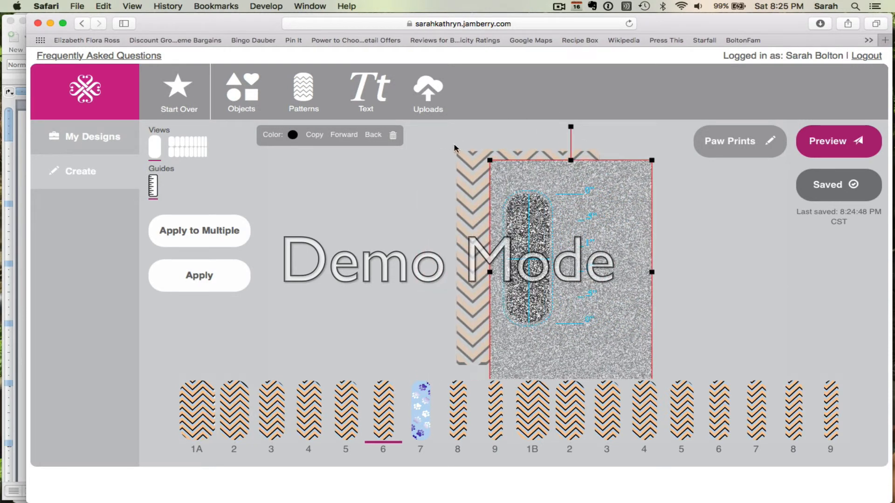
Delete the chevron layers from wrap 6 and move the glitter image up and to the left, keeping the wrap covered.
left_click_drag(439, 142, 455, 193)
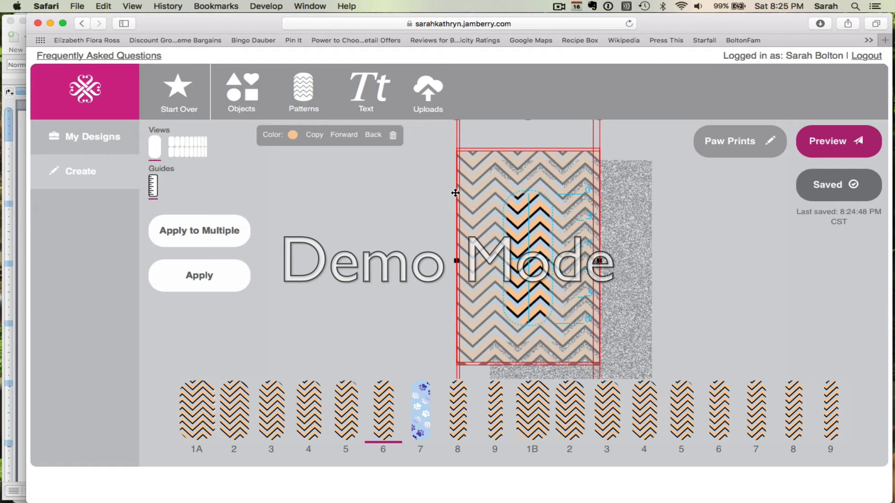
left_click(377, 136)
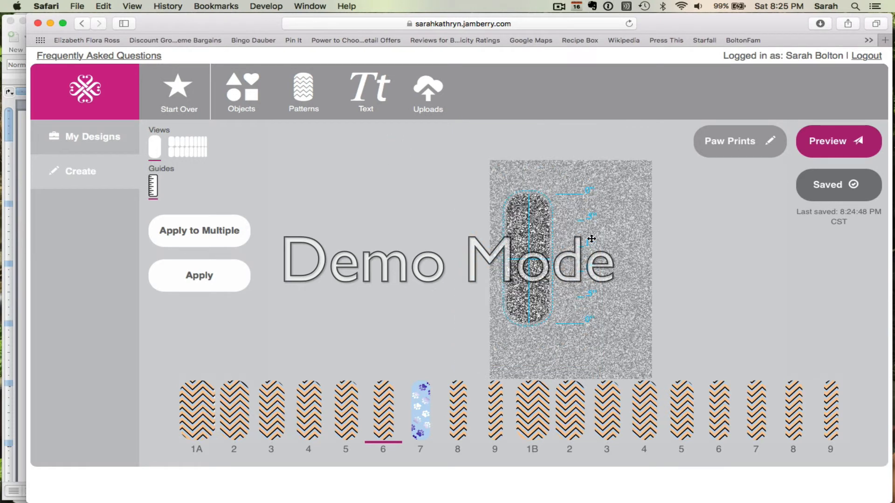
left_click_drag(591, 241, 563, 215)
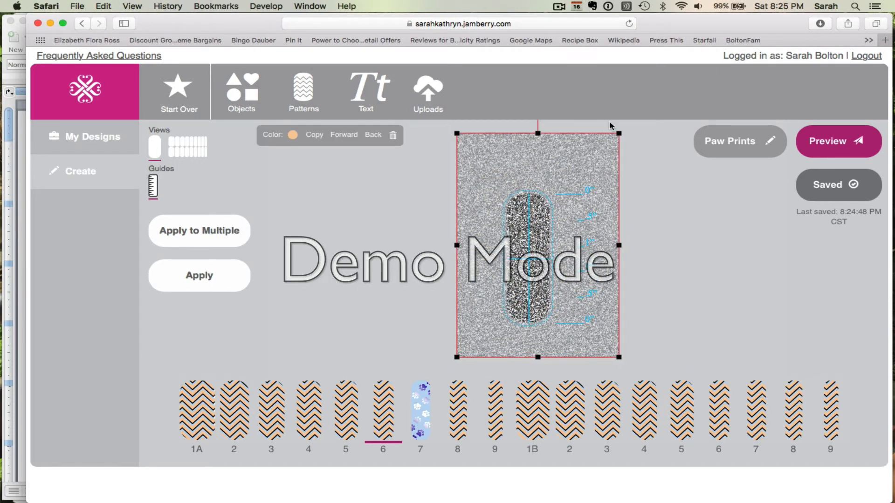
Shrink and narrow the glitter image on wrap 6 until it extends only slightly beyond the wrap's outline on every side.
left_click_drag(616, 134, 562, 174)
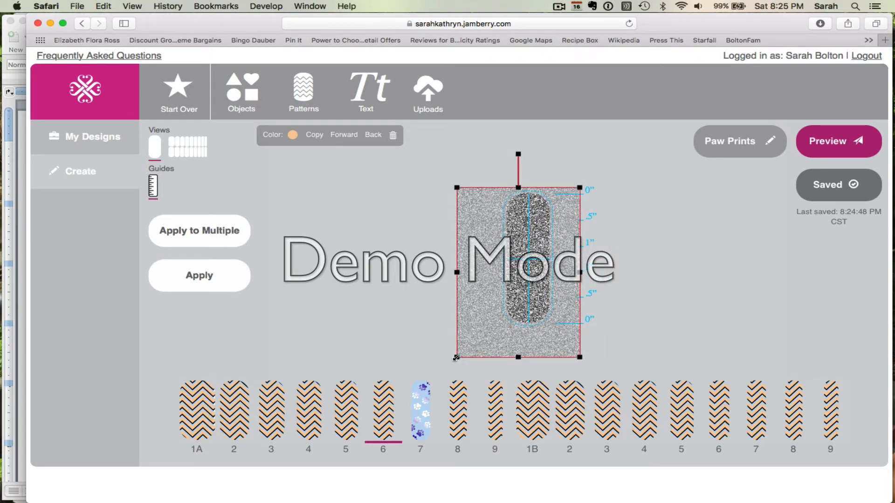
left_click_drag(457, 357, 481, 330)
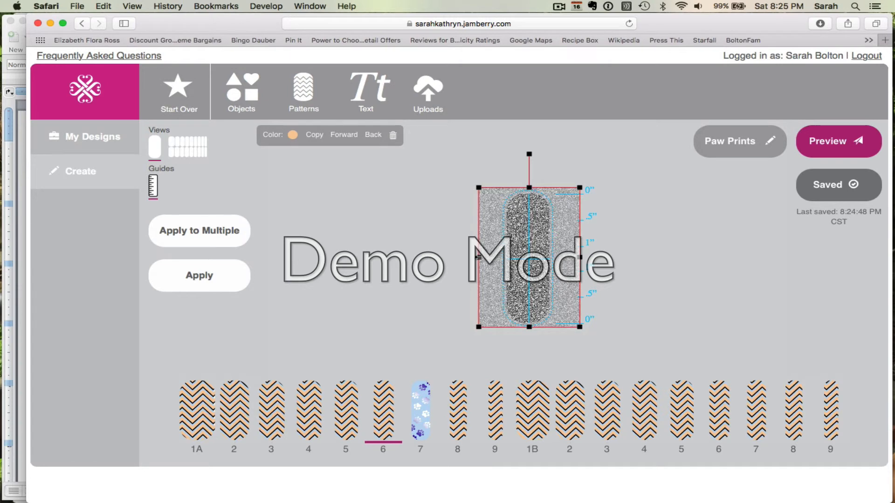
left_click_drag(479, 257, 495, 256)
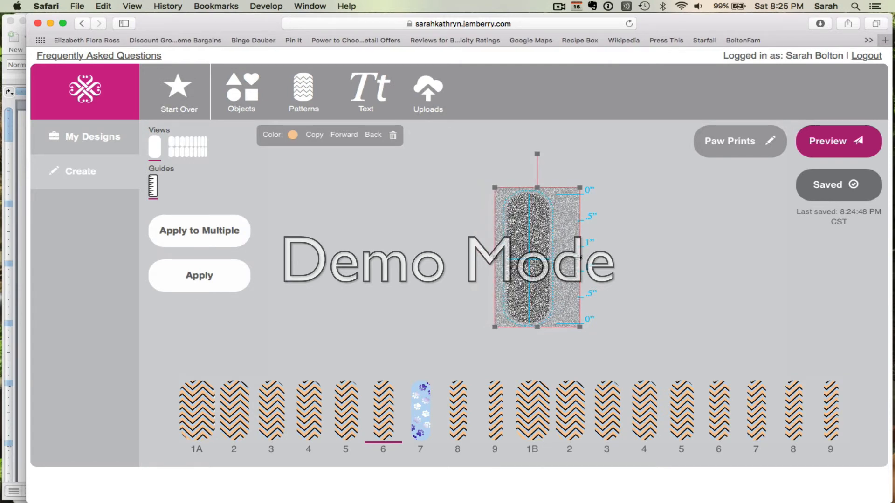
left_click_drag(580, 257, 566, 258)
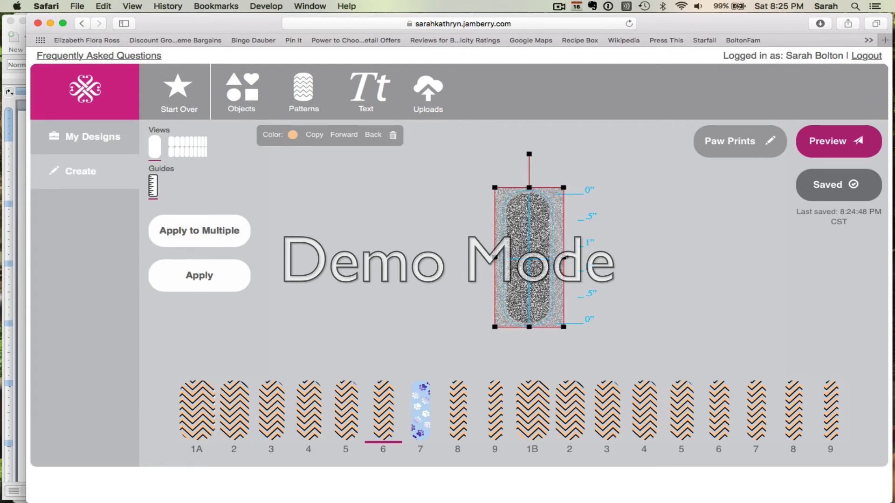